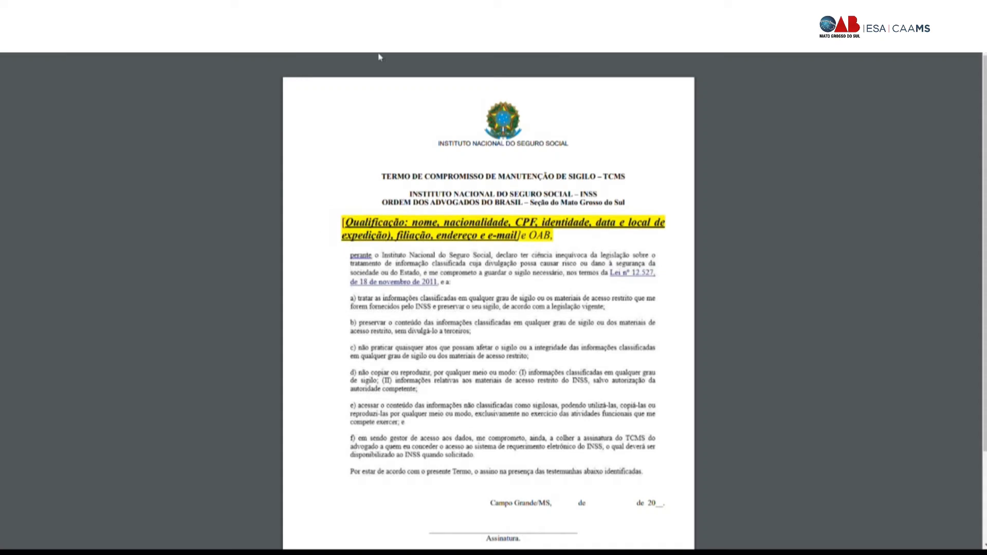
Step: Bring the PDF to its final page with the contact e-mail and novorequerimento.inss.gov.br
mouse_move(379, 57)
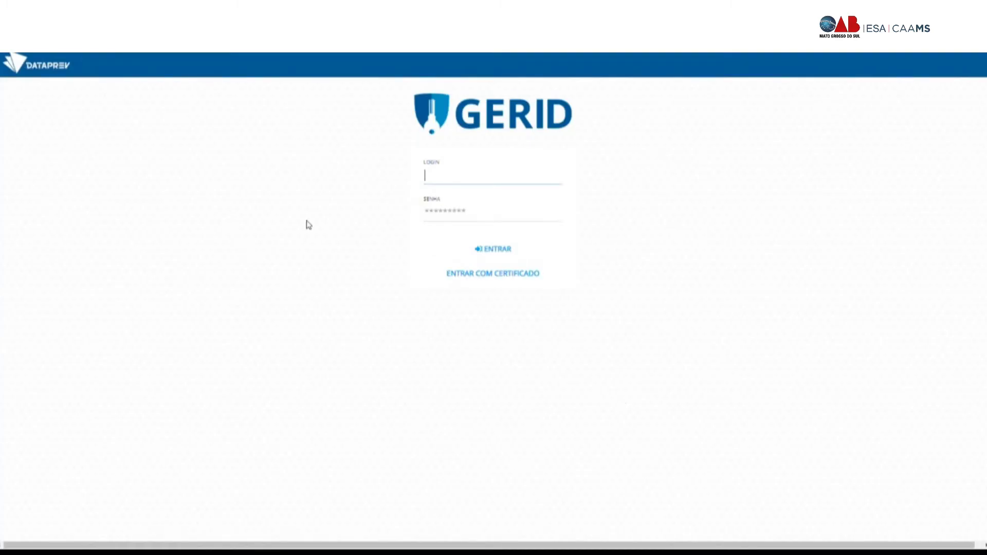
Step: Log in to GERID with the account password and authorise access as ENTIDADE_CONVENIADA_OAB
key(alt+Tab)
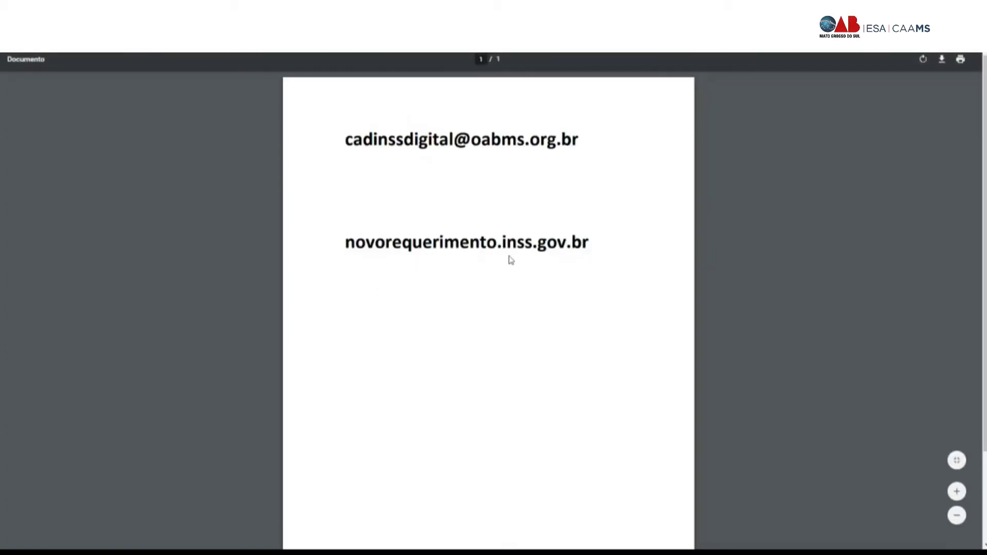
key(alt+Tab)
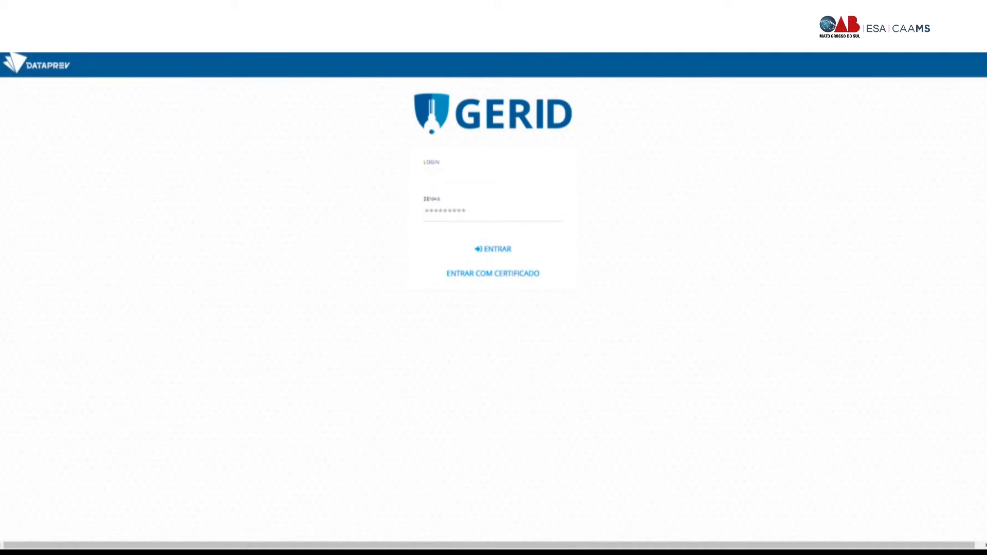
text(********)
click(490, 250)
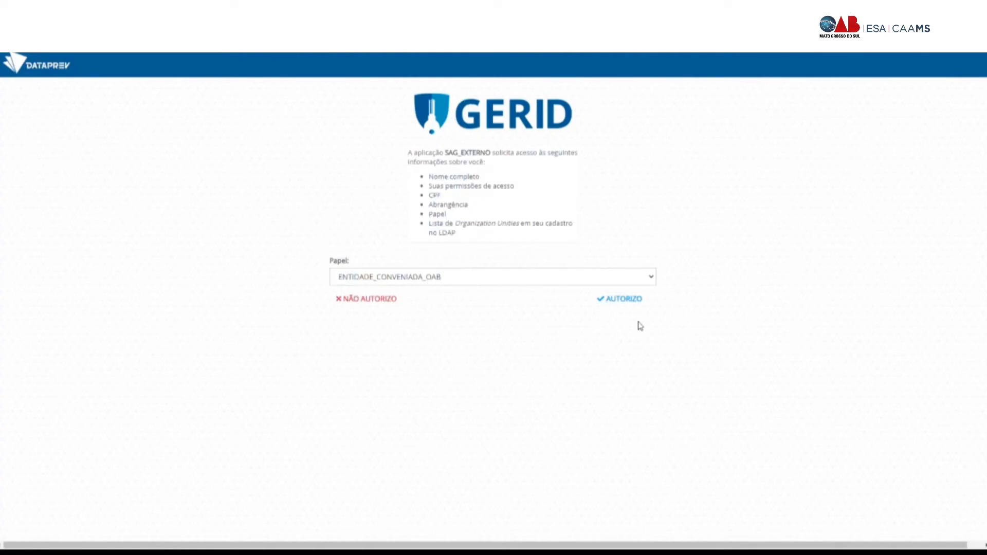
click(637, 306)
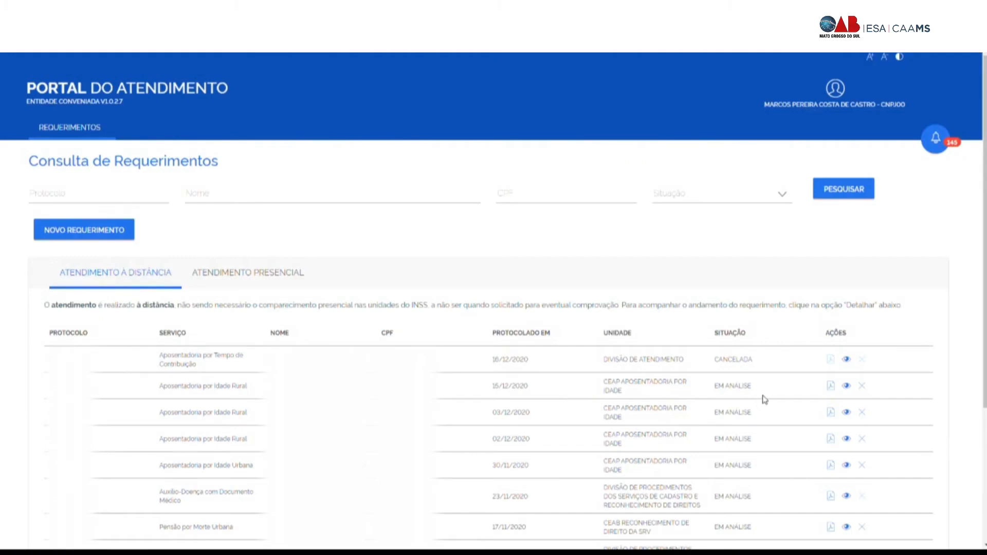
scroll(711, 400, down, 2)
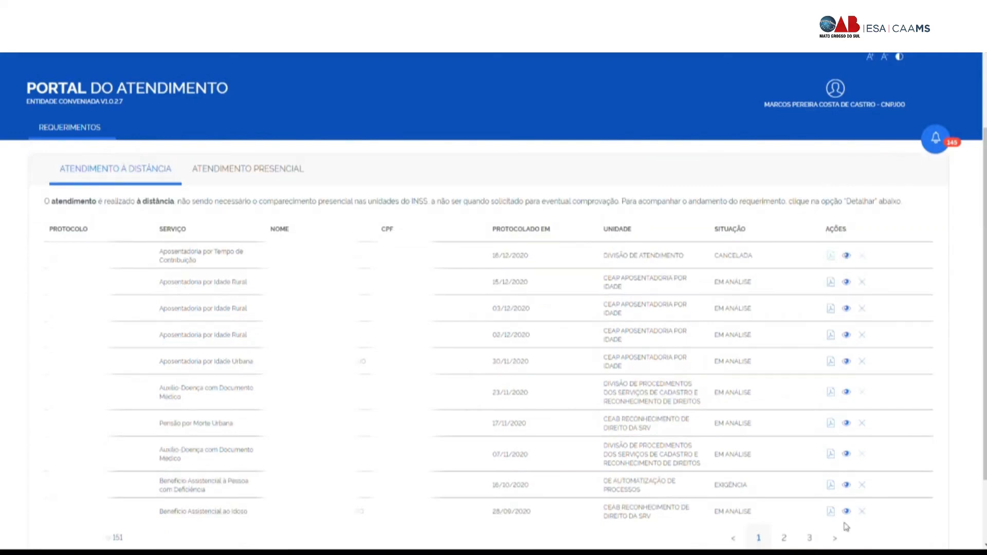
drag(763, 455, 705, 451)
drag(756, 428, 712, 426)
drag(756, 397, 709, 402)
drag(754, 363, 719, 366)
drag(712, 490, 750, 488)
click(847, 488)
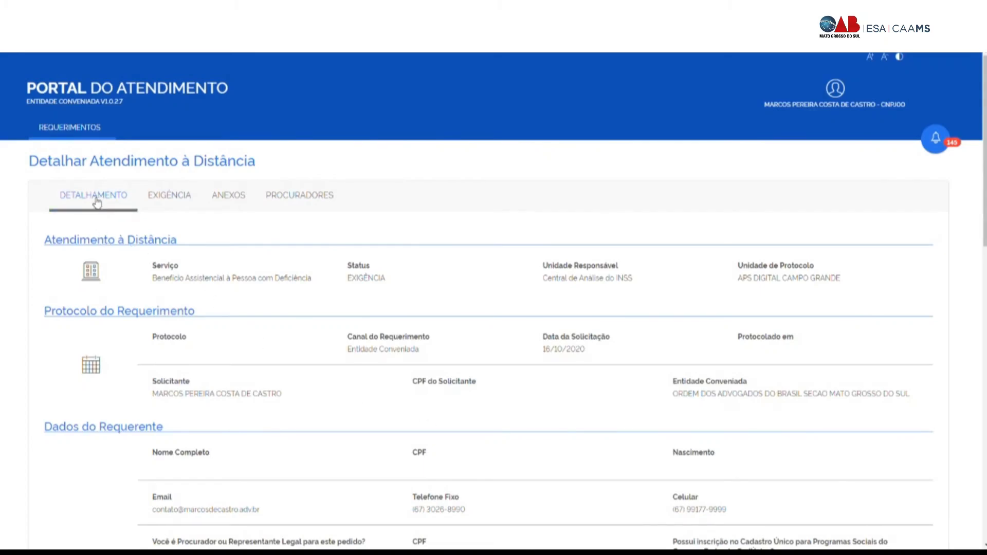
click(173, 196)
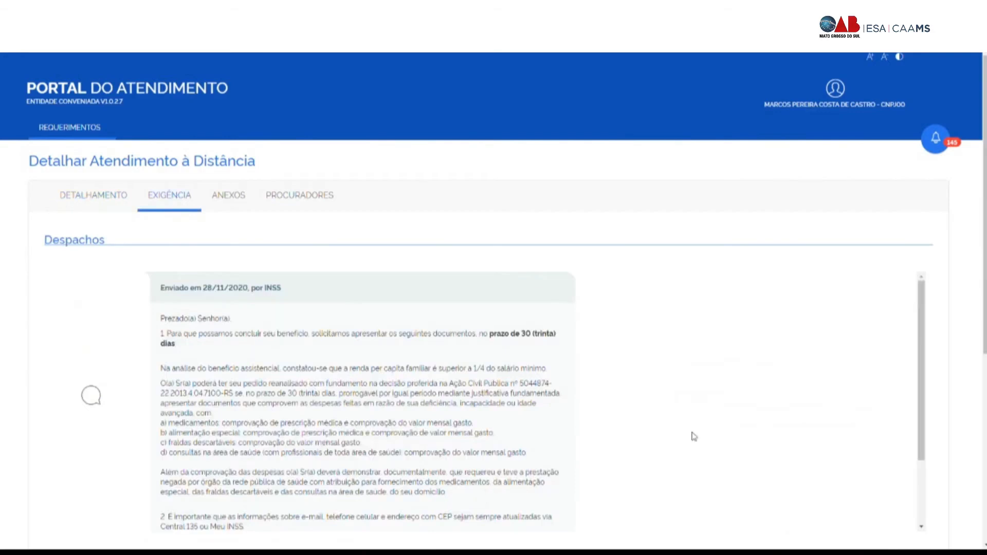
scroll(556, 422, down, 2)
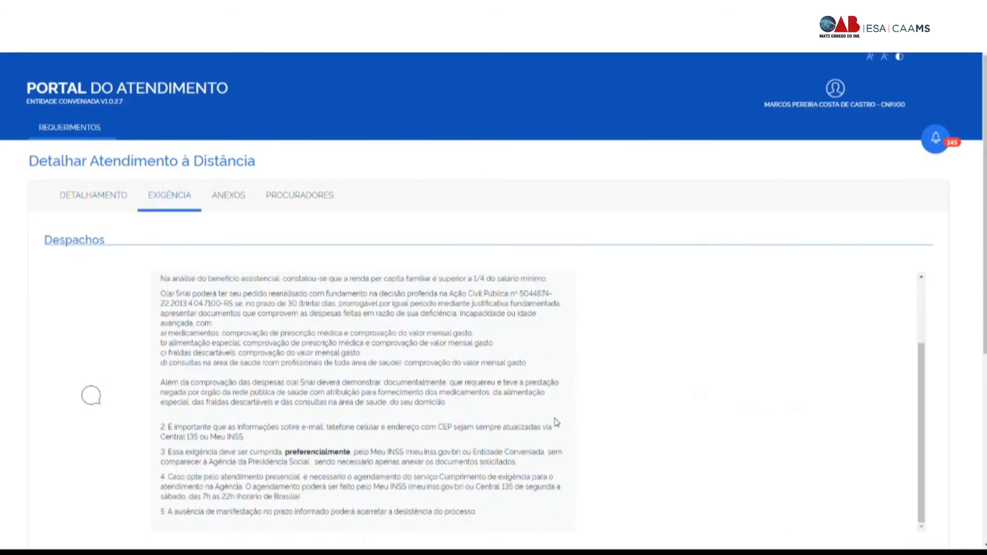
scroll(789, 403, down, 5)
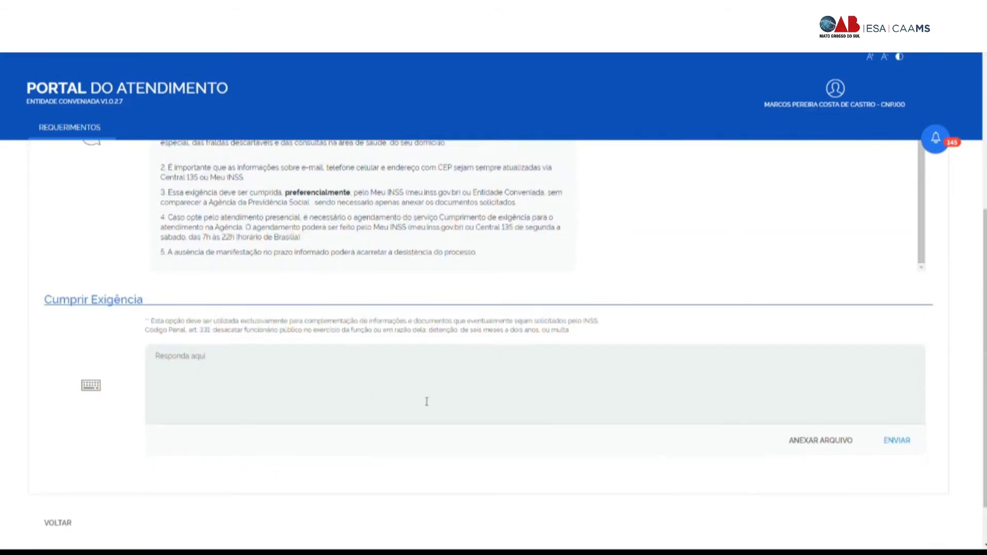
text(fsdfsdfsd)
key(BackSpace)
key(BackSpace)
key(BackSpace)
key(BackSpace)
key(BackSpace)
key(BackSpace)
key(BackSpace)
key(BackSpace)
key(BackSpace)
click(812, 443)
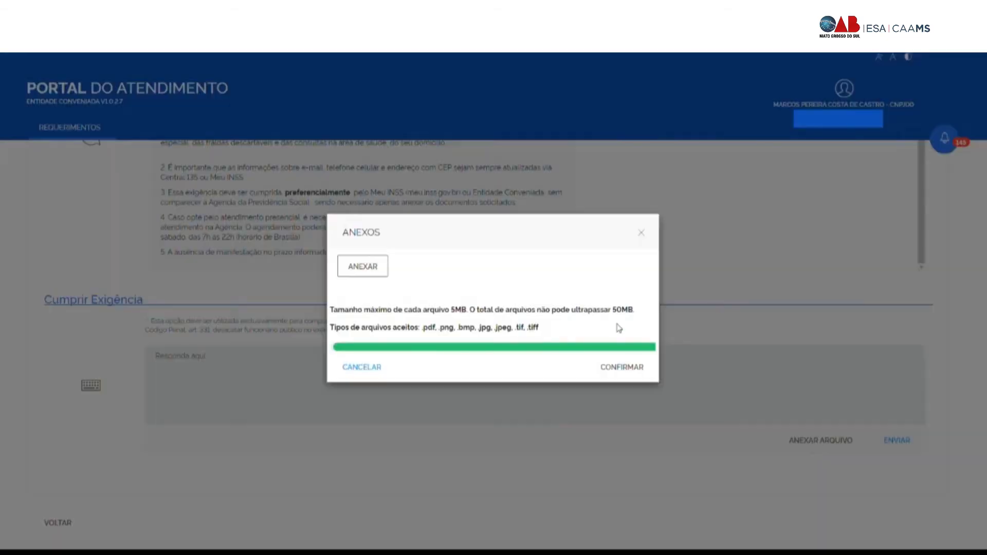
click(645, 234)
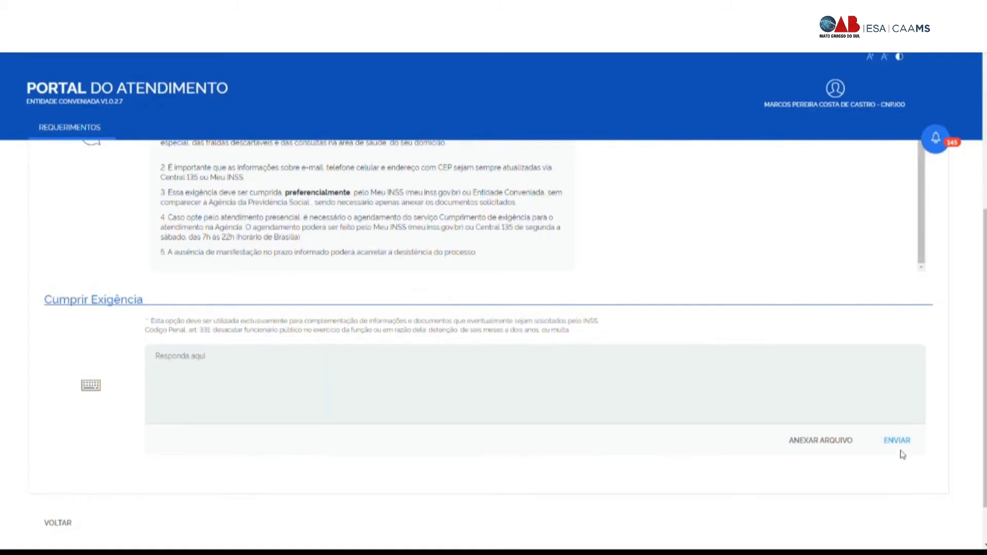
scroll(470, 403, up, 4)
scroll(470, 404, up, 1)
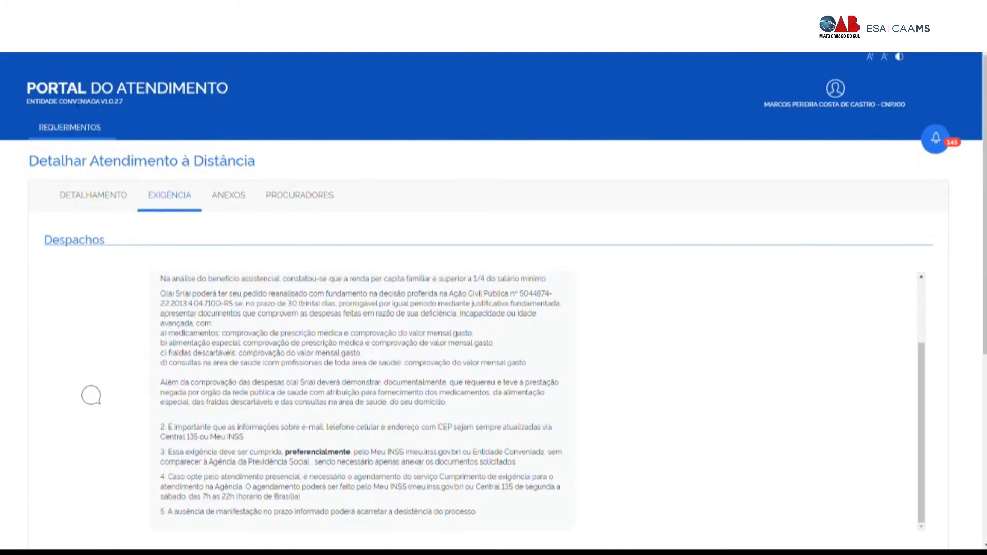
click(85, 99)
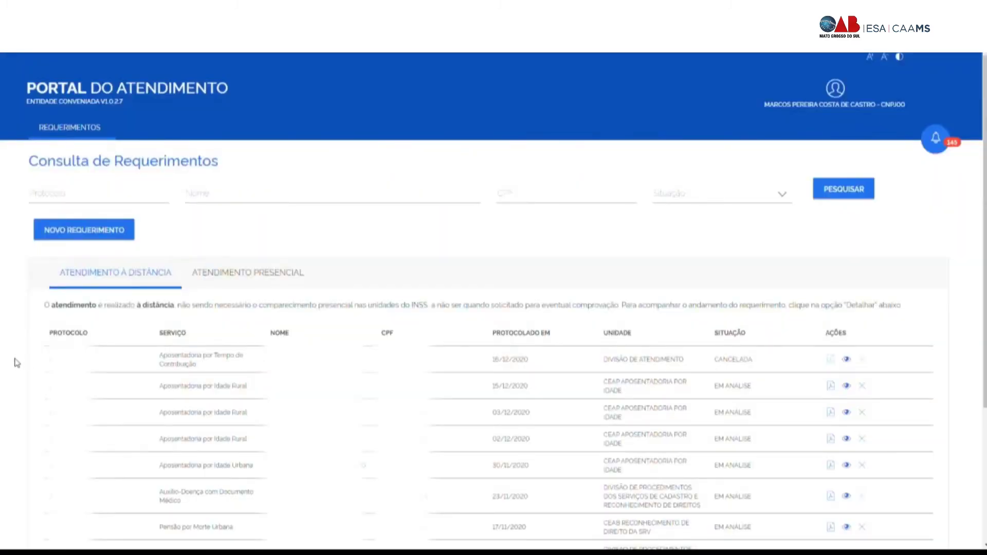
Step: Start a new request with NOVO REQUERIMENTO
click(96, 232)
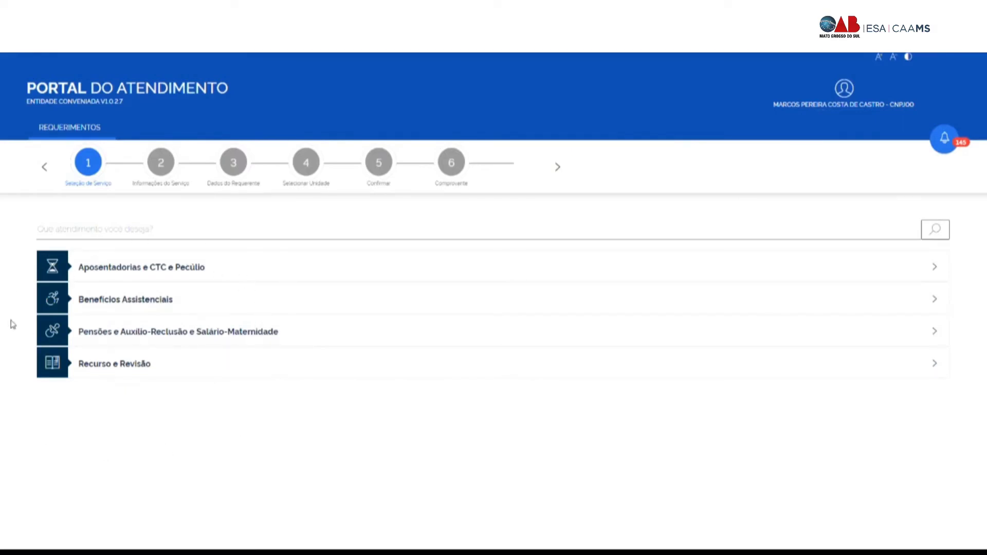
Step: Expand the retirement, assistance, pension/maternity and appeal/review service categories to browse them
click(138, 276)
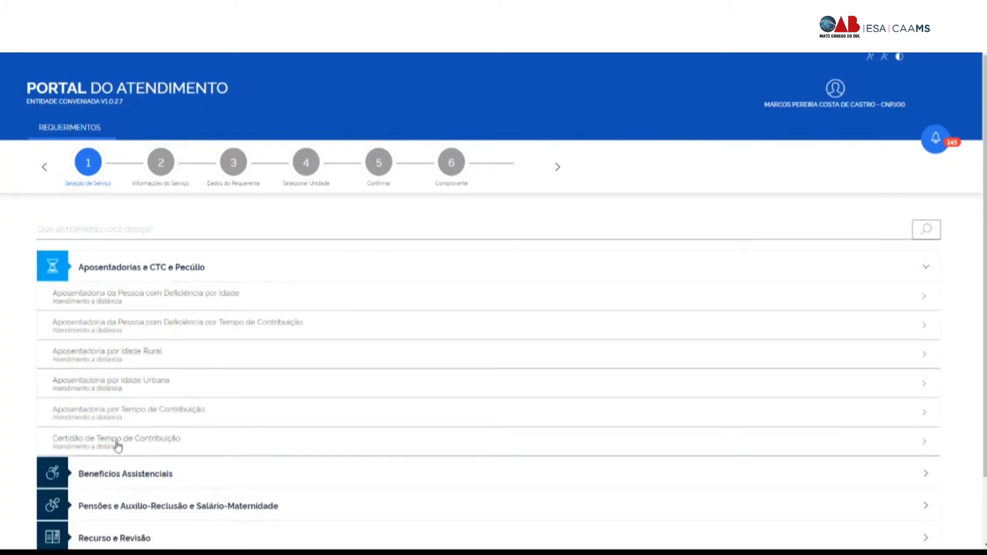
scroll(117, 446, down, 2)
click(132, 396)
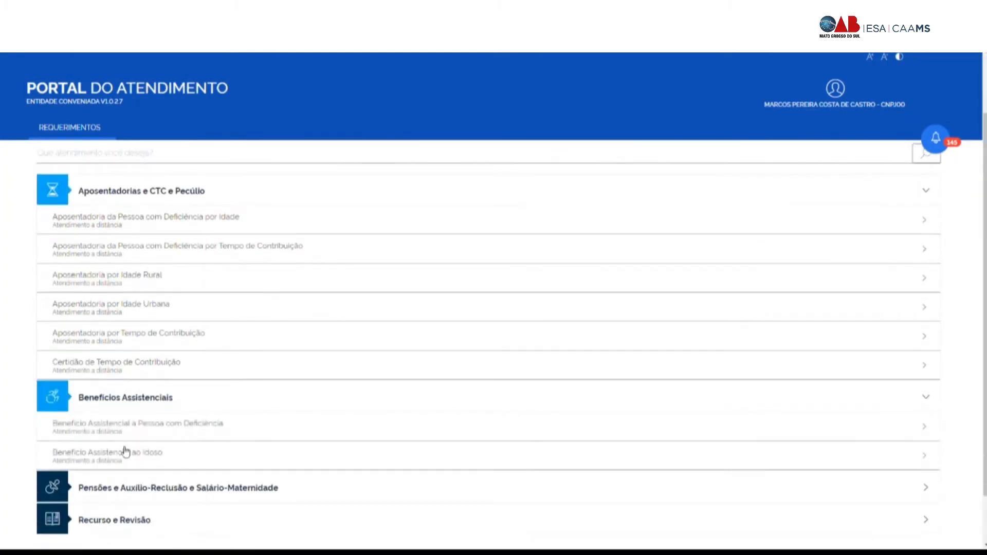
scroll(125, 447, down, 1)
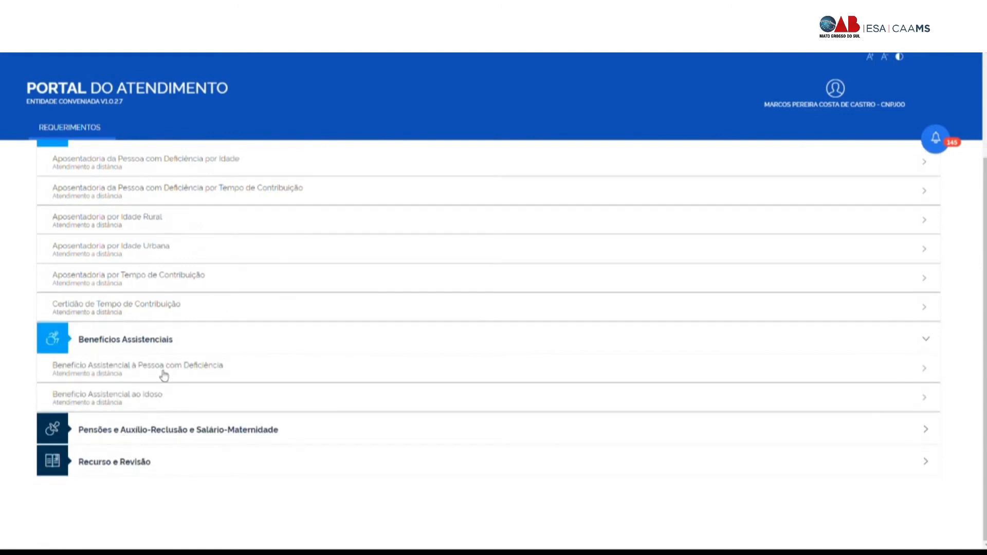
click(147, 438)
scroll(148, 438, down, 2)
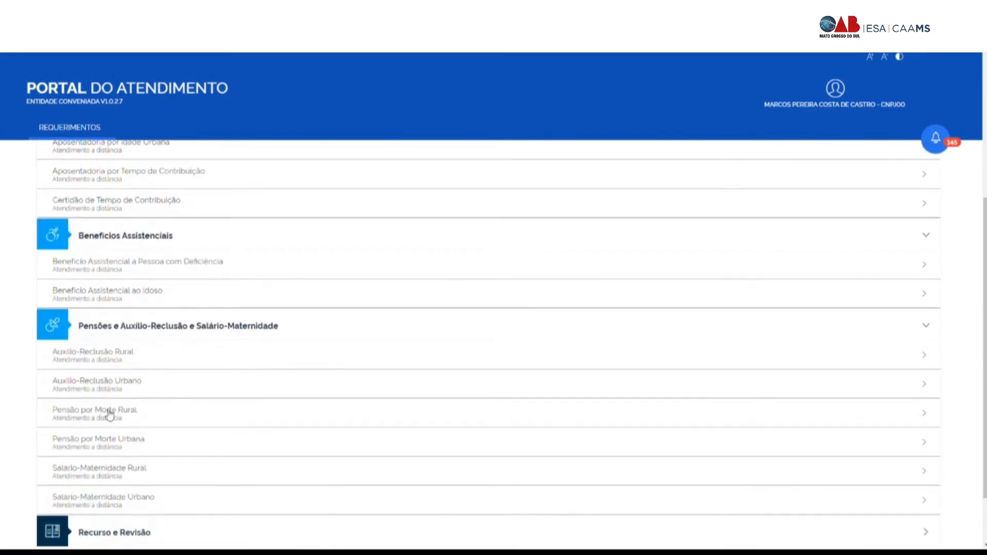
scroll(126, 392, down, 2)
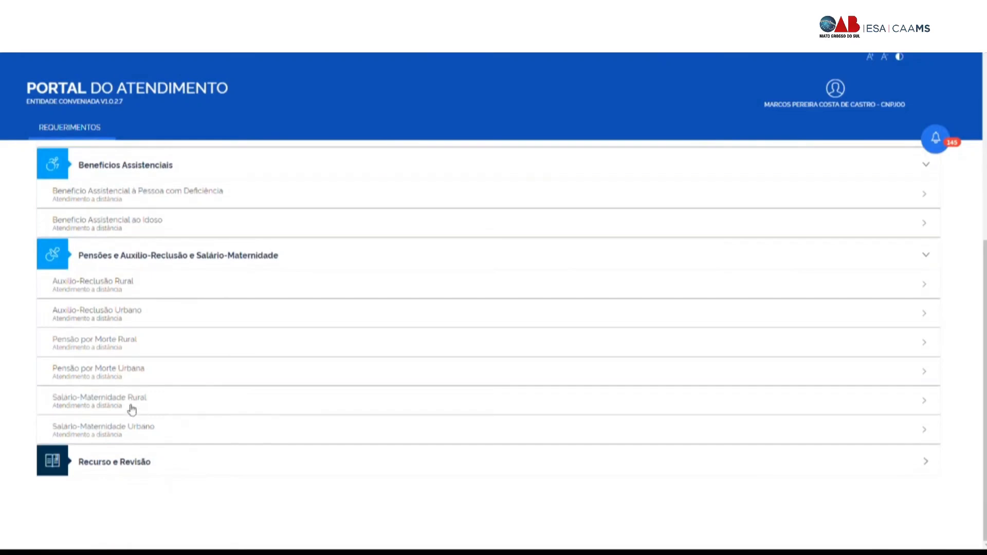
click(142, 470)
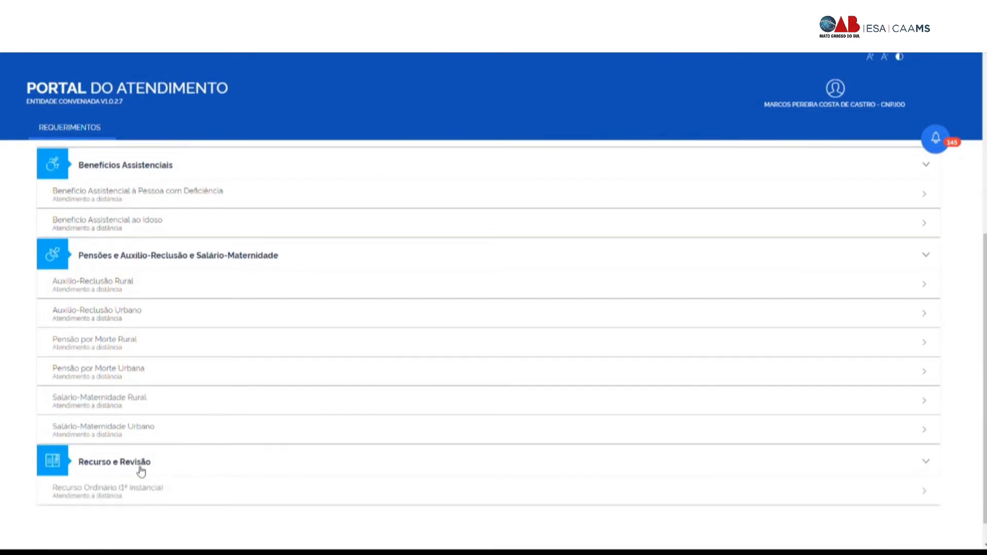
Step: Collapse the extra categories and choose Aposentadoria por Tempo de Contribuição
click(141, 469)
click(112, 264)
scroll(122, 440, up, 3)
click(118, 475)
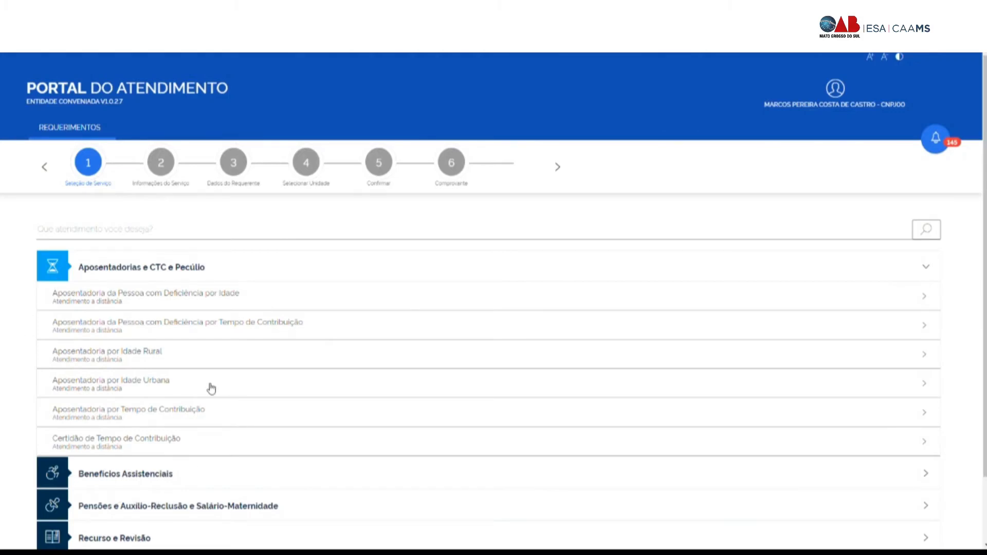
click(125, 418)
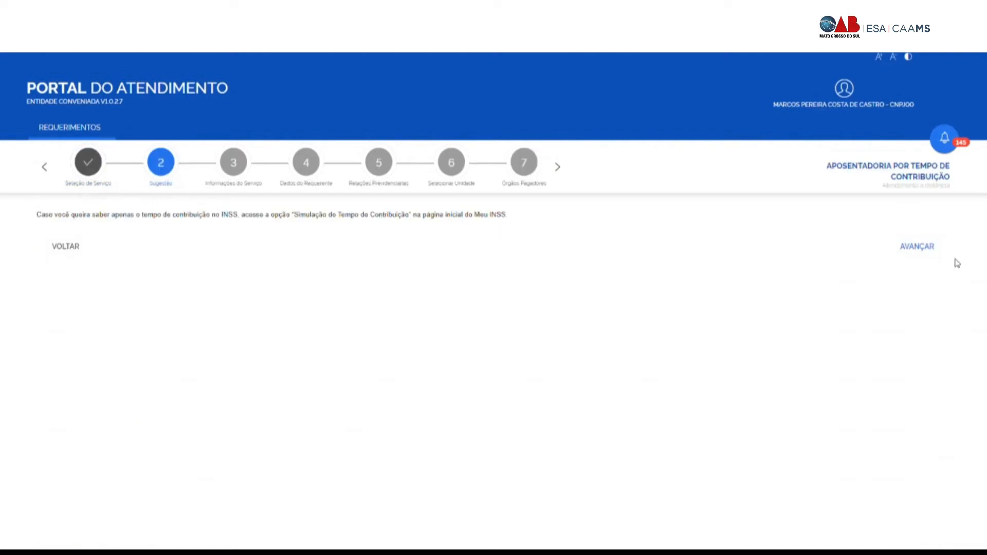
Step: Advance past Sugestão and review the Informações do Serviço document-digitisation guidance
click(910, 255)
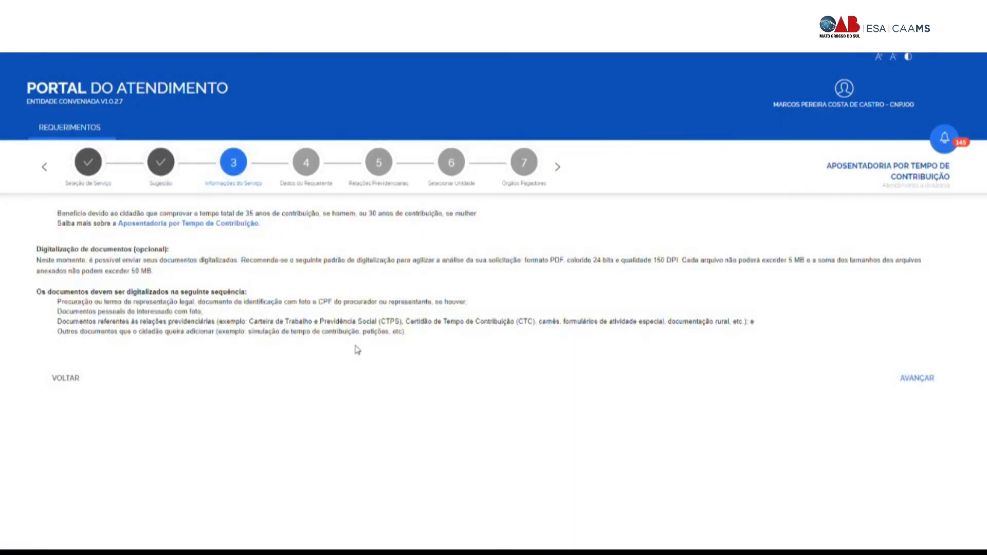
drag(57, 216, 534, 338)
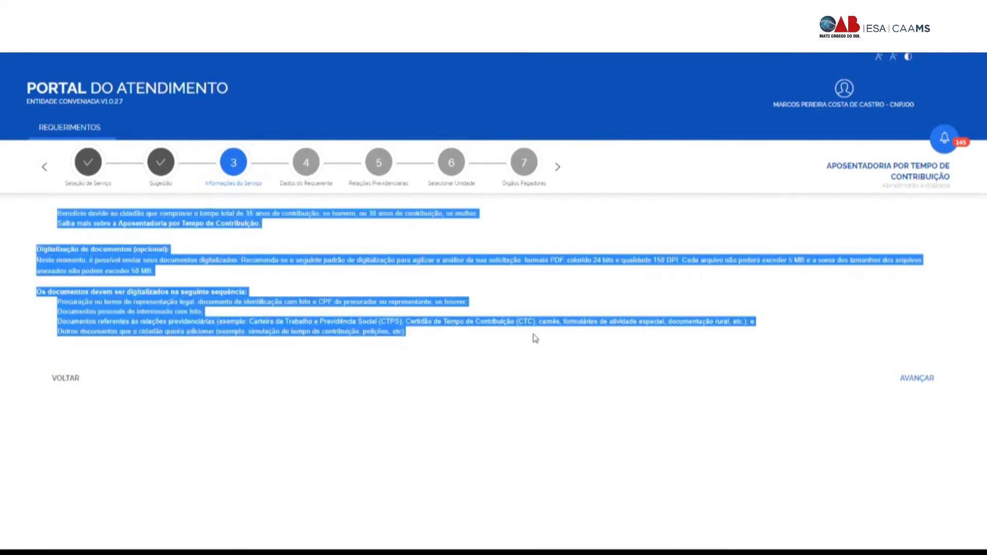
click(408, 342)
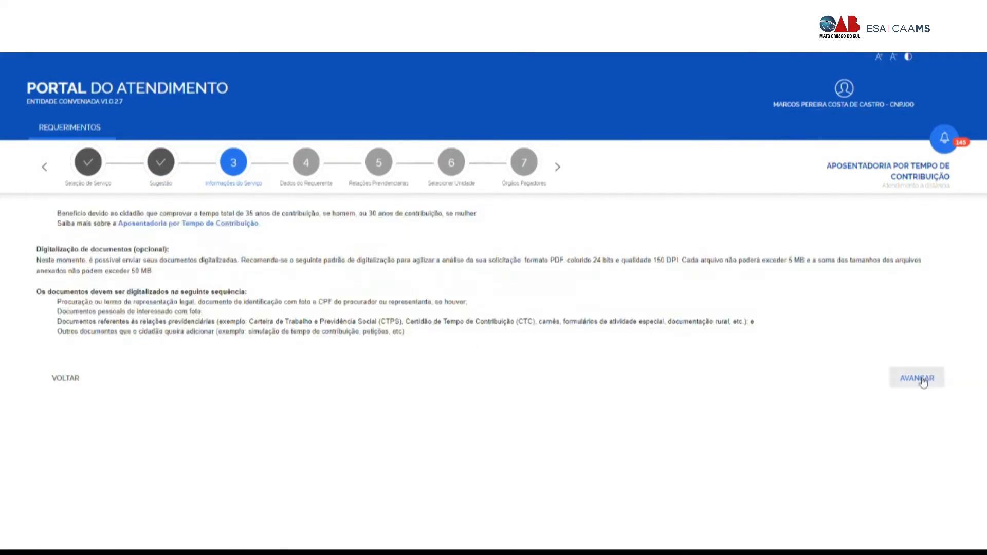
drag(406, 333, 51, 212)
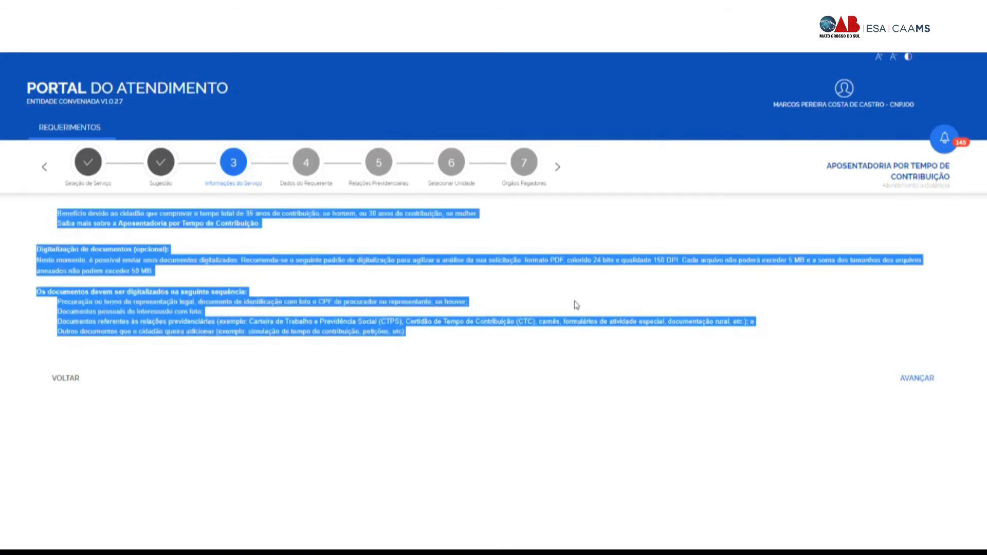
click(549, 293)
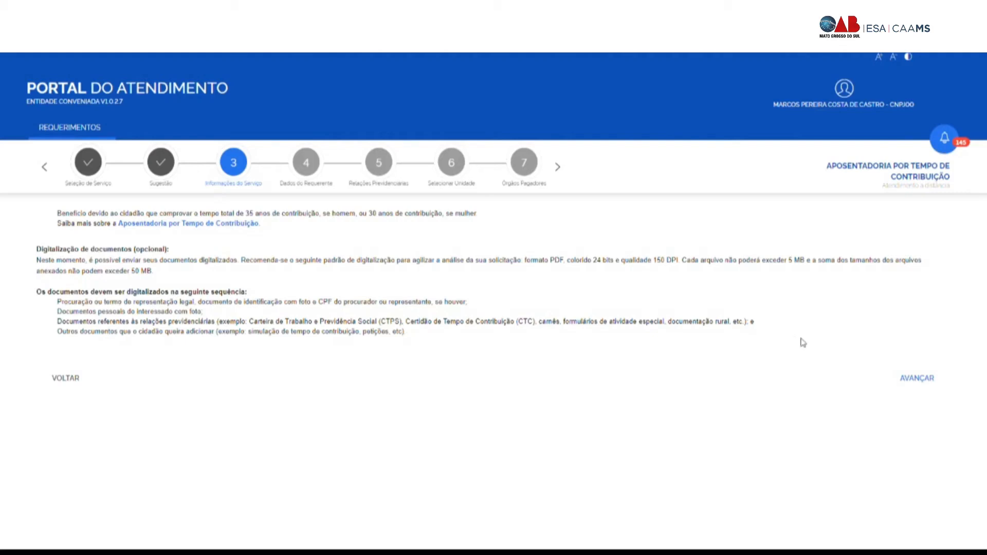
Step: Paste the applicant's CPF into CPF do Requerente and submit it
click(916, 380)
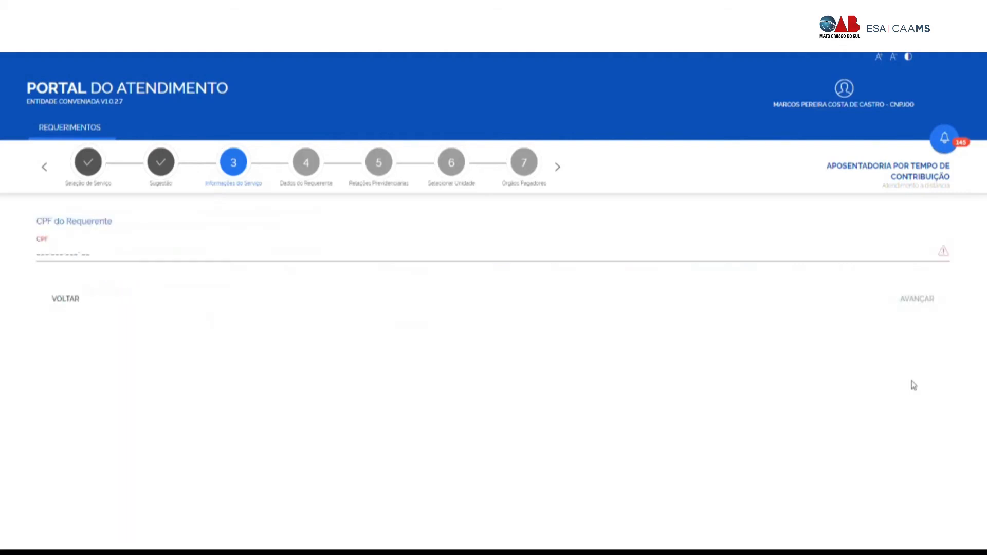
click(42, 253)
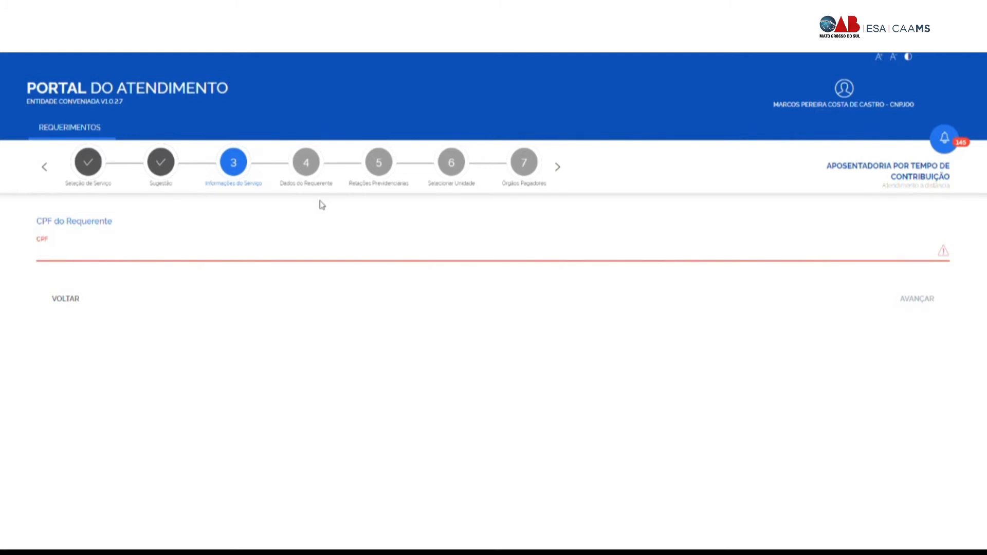
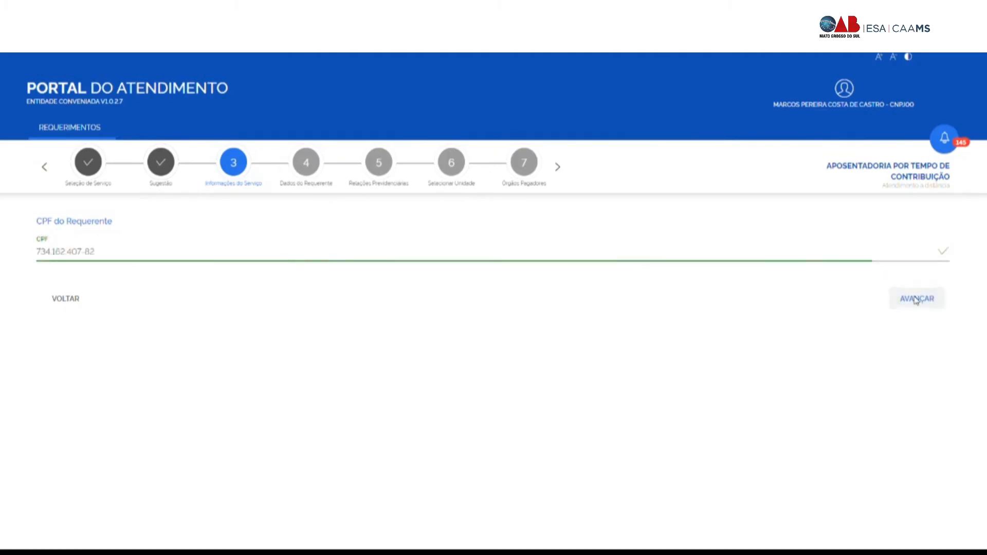
click(916, 299)
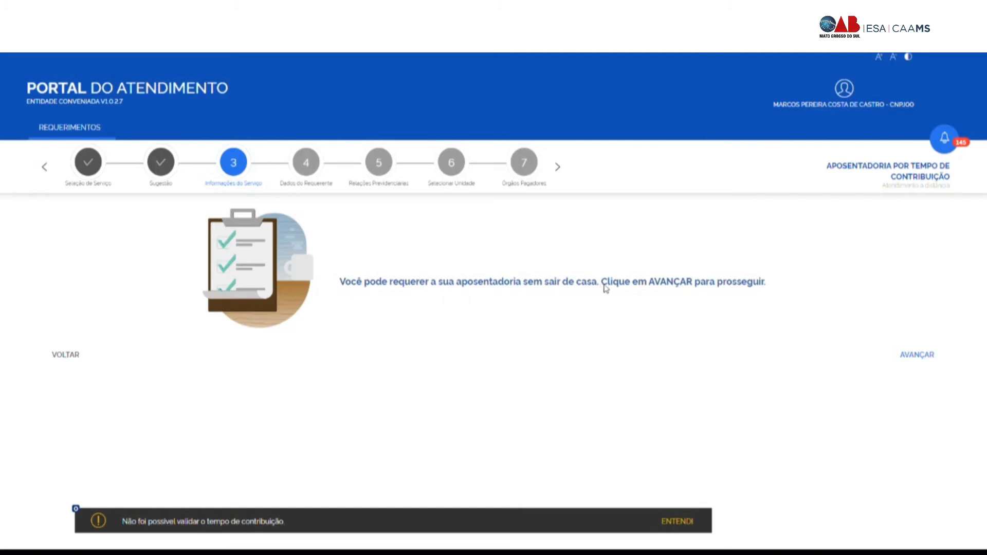
Step: Start the questionnaire and answer Não to the special-time and rural-time questions
click(926, 356)
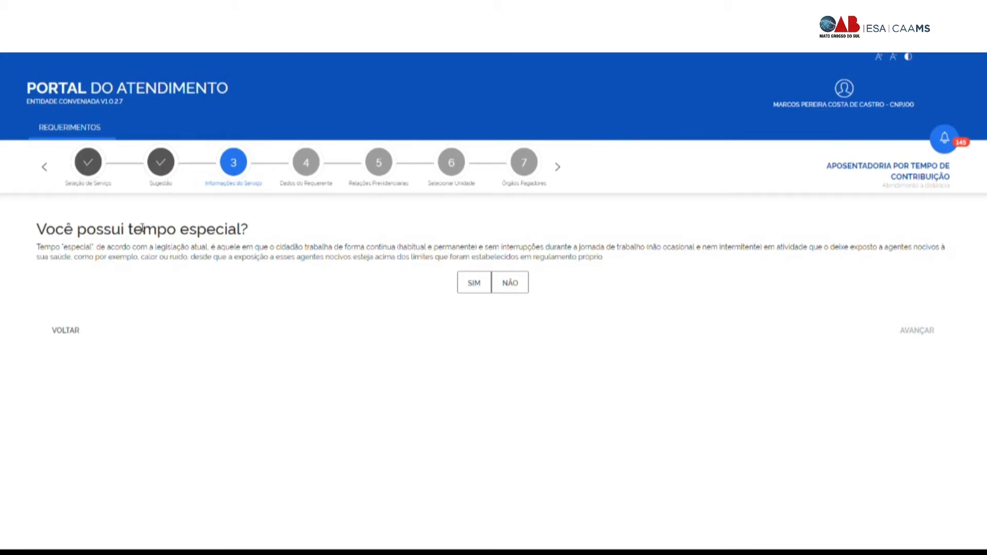
drag(43, 231, 265, 229)
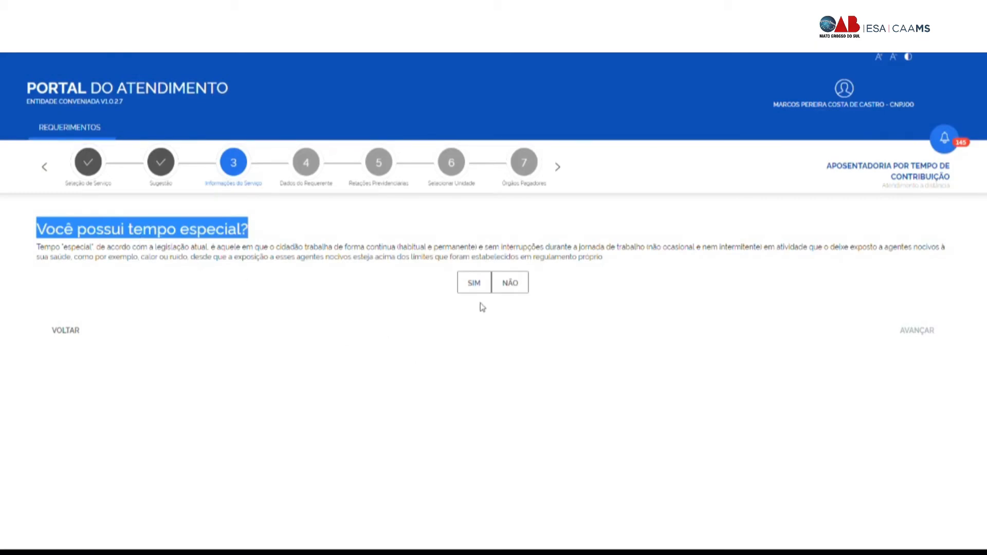
click(511, 284)
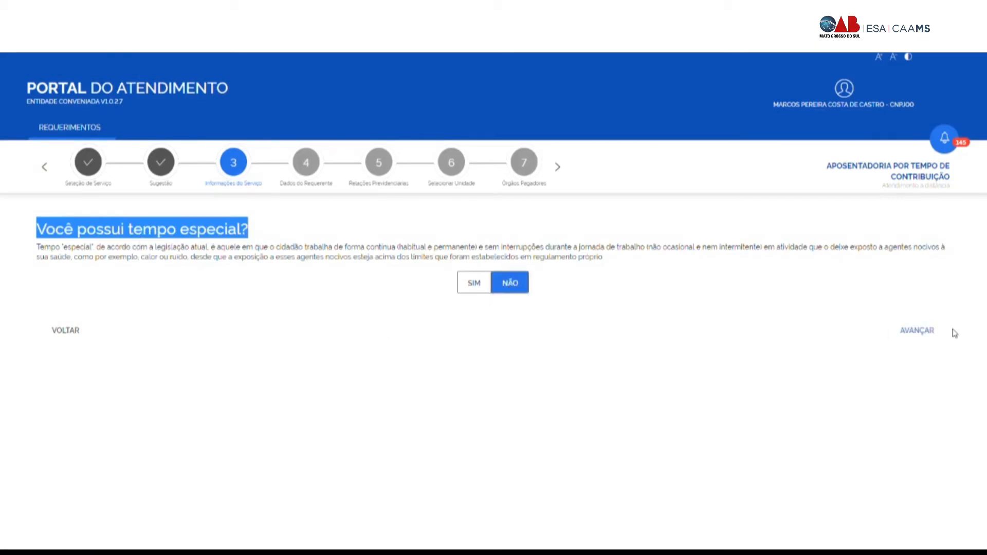
click(922, 330)
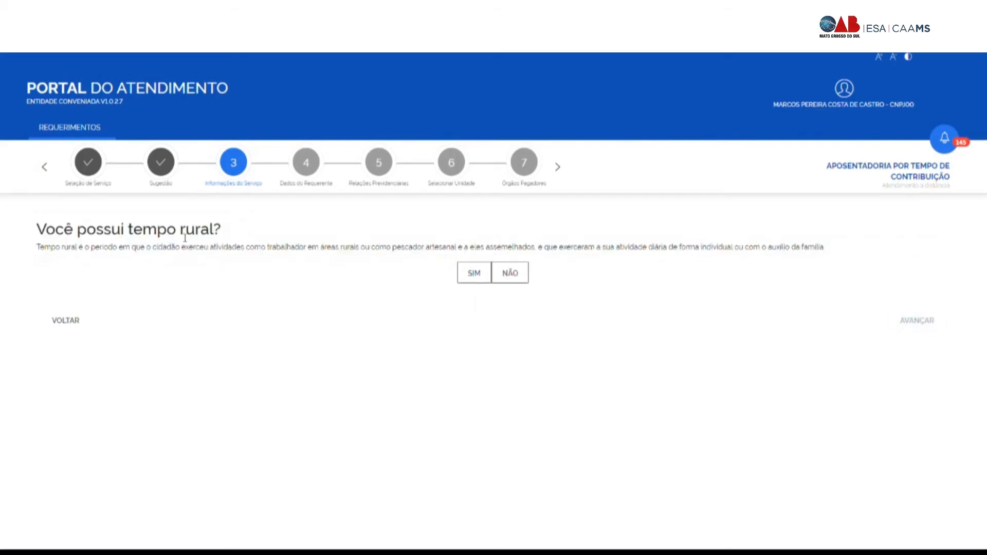
click(511, 277)
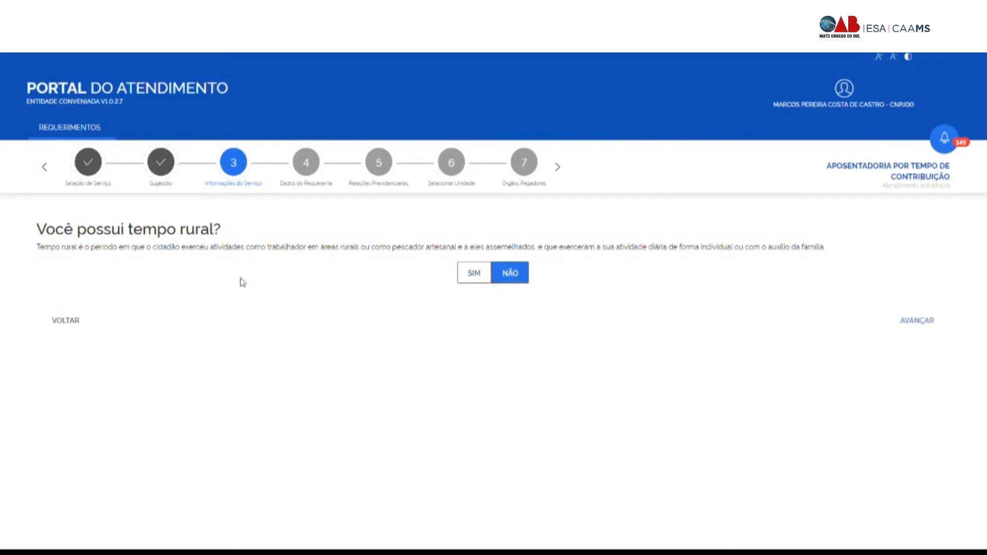
click(921, 326)
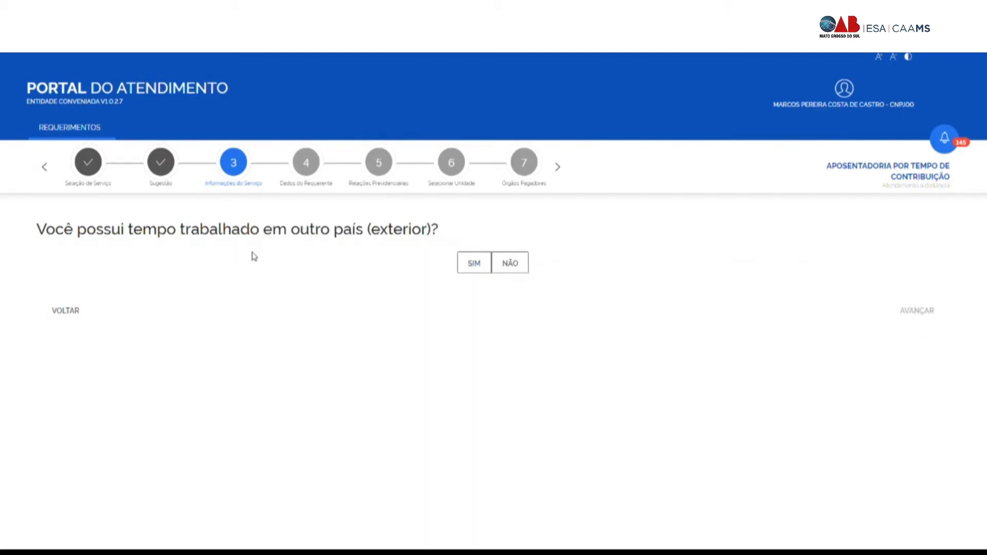
Step: Answer Não to the work-abroad, teacher and military/public-servant questions, then advance
click(521, 271)
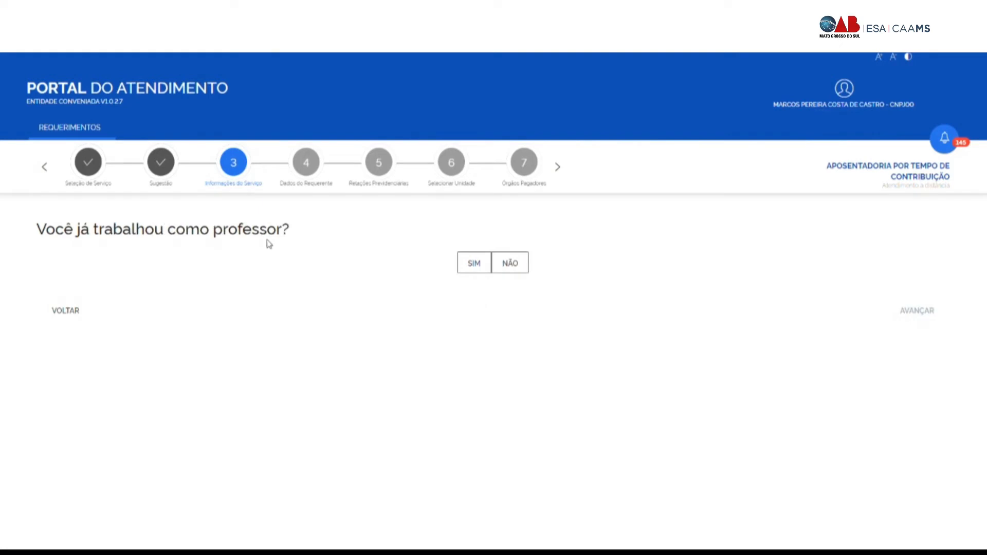
click(520, 272)
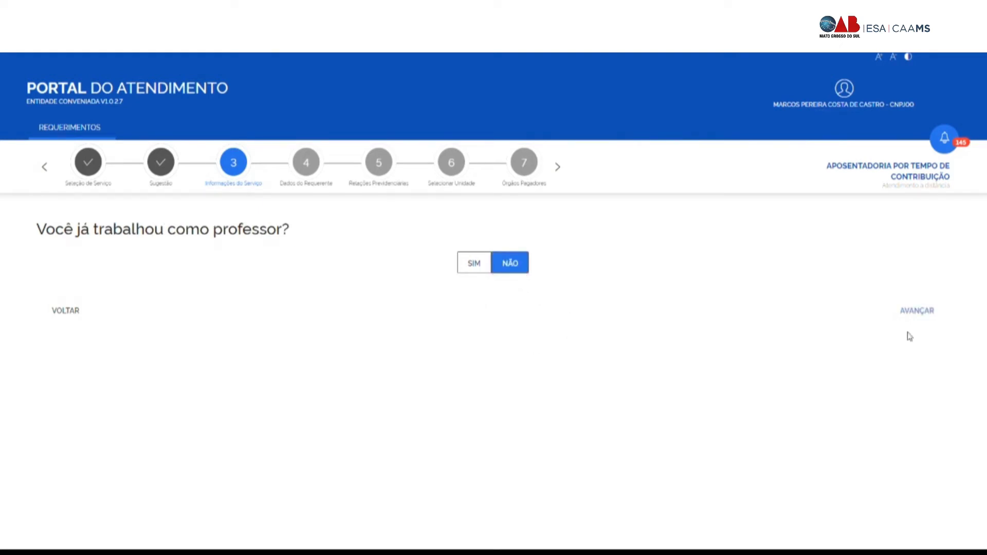
click(919, 314)
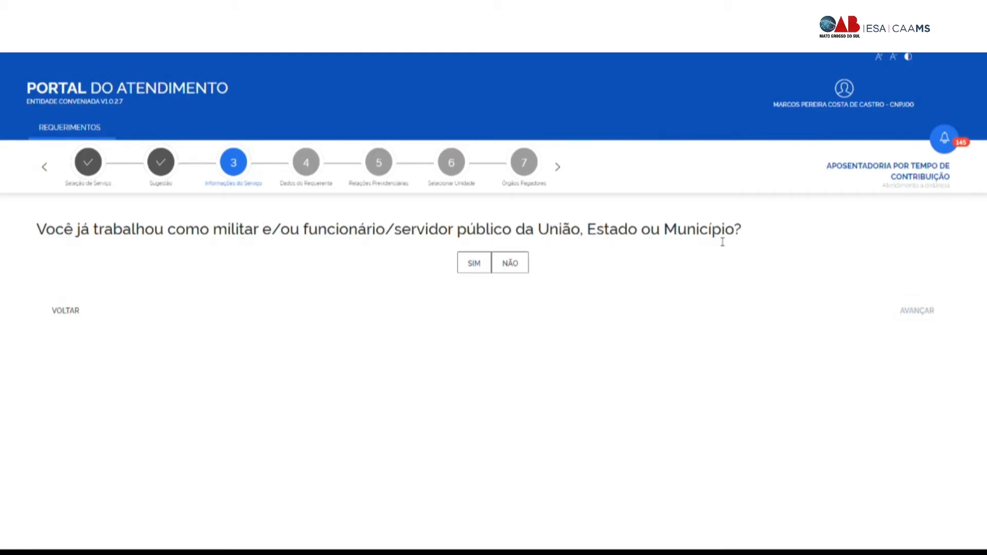
click(516, 271)
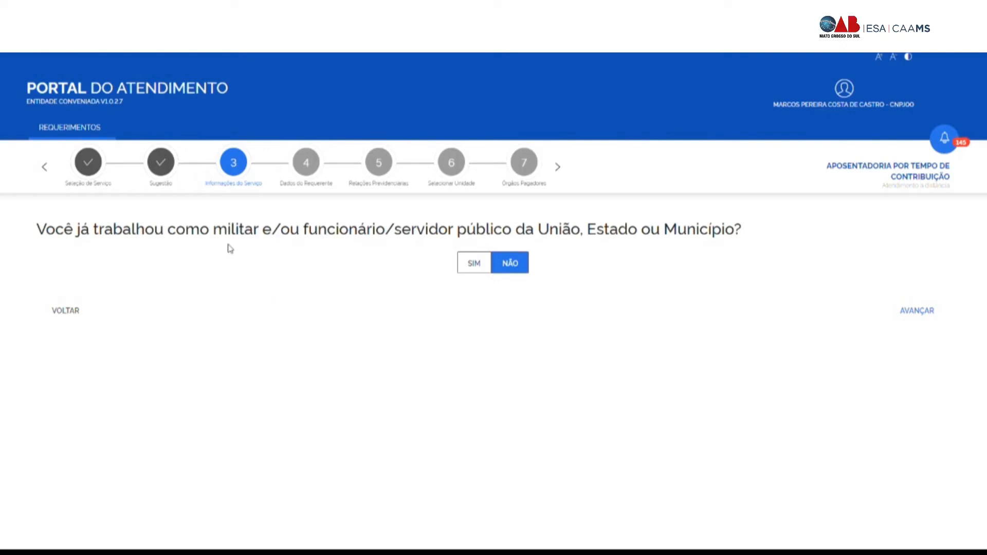
drag(218, 236, 740, 238)
click(308, 235)
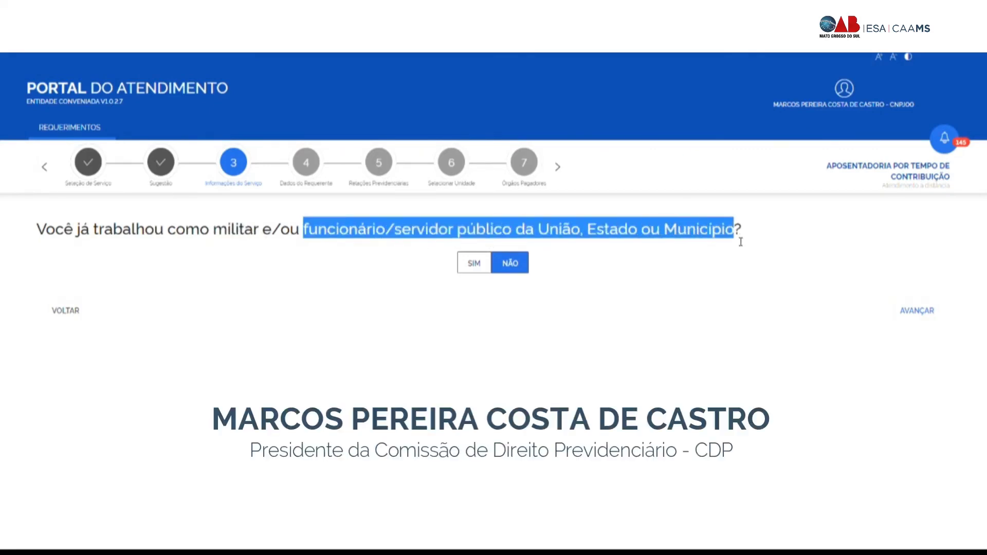
click(609, 319)
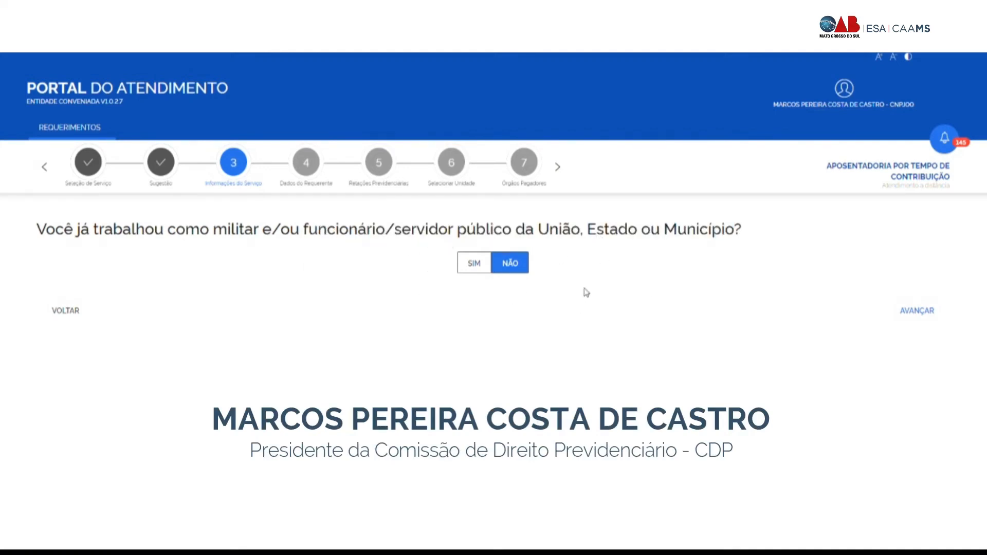
click(917, 311)
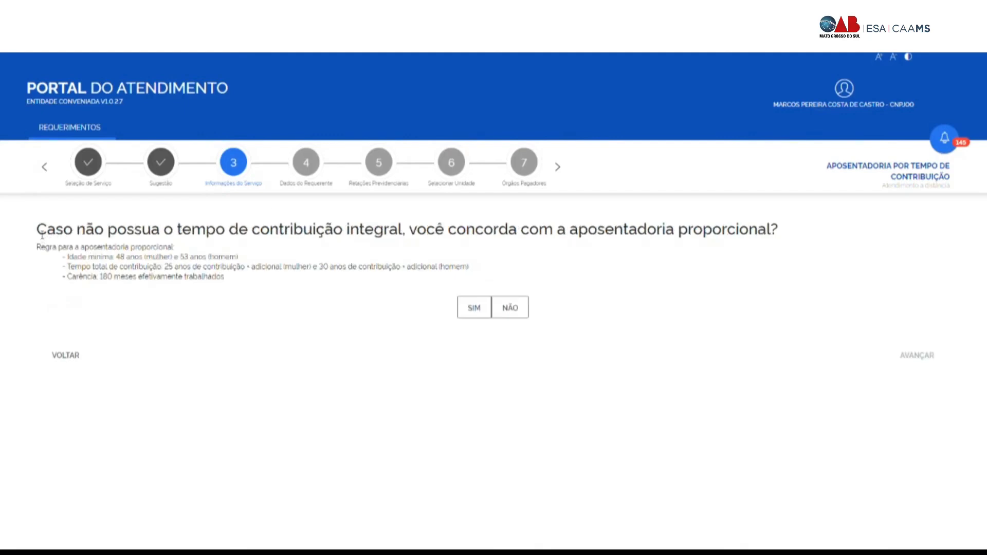
Step: Answer Não to accepting aposentadoria proporcional instead of integral contribution time, then advance
drag(42, 234, 420, 228)
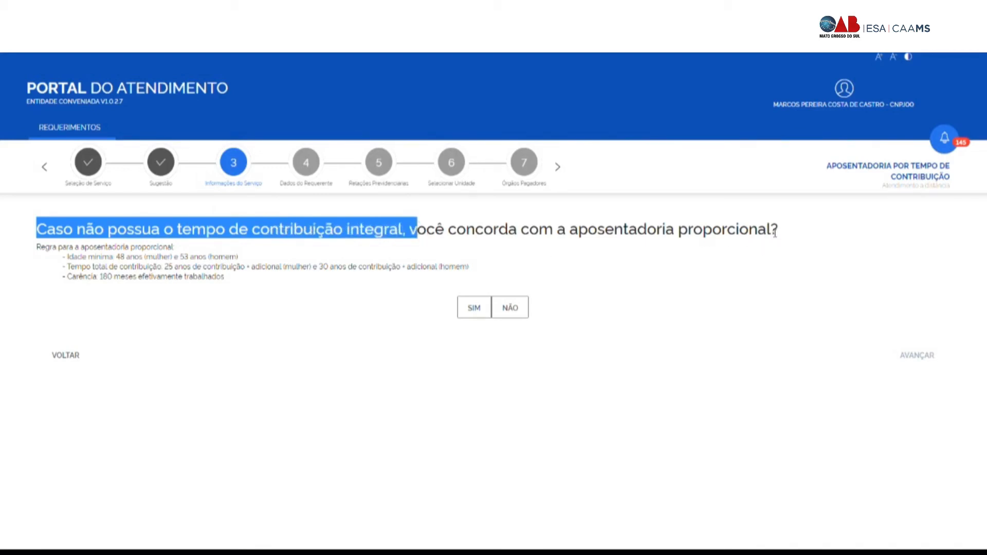
click(377, 245)
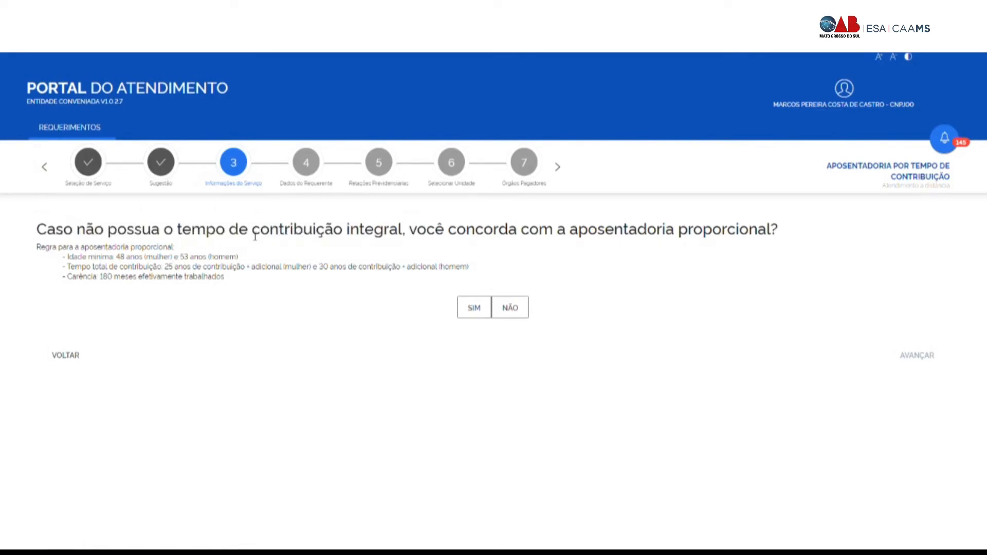
drag(177, 233, 407, 237)
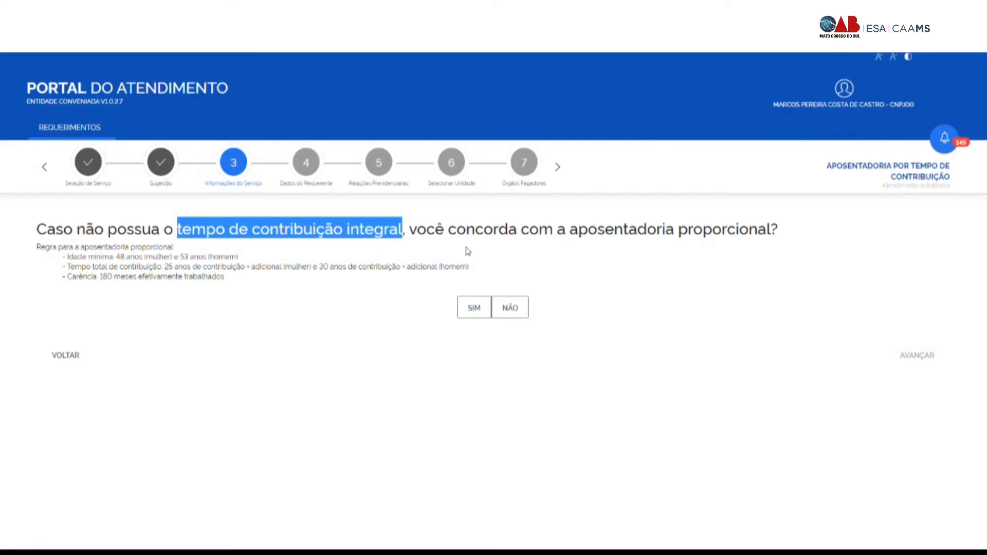
drag(570, 232, 772, 242)
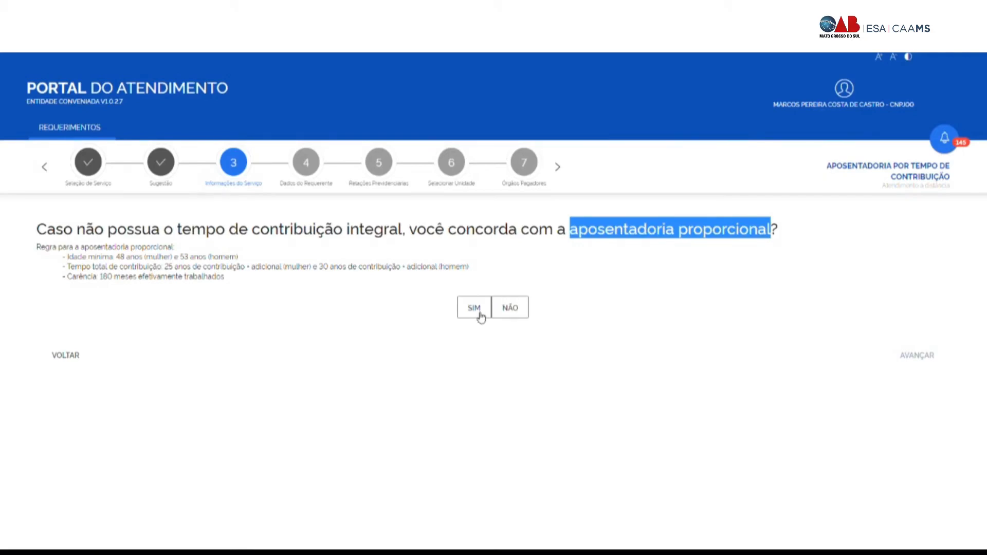
click(516, 313)
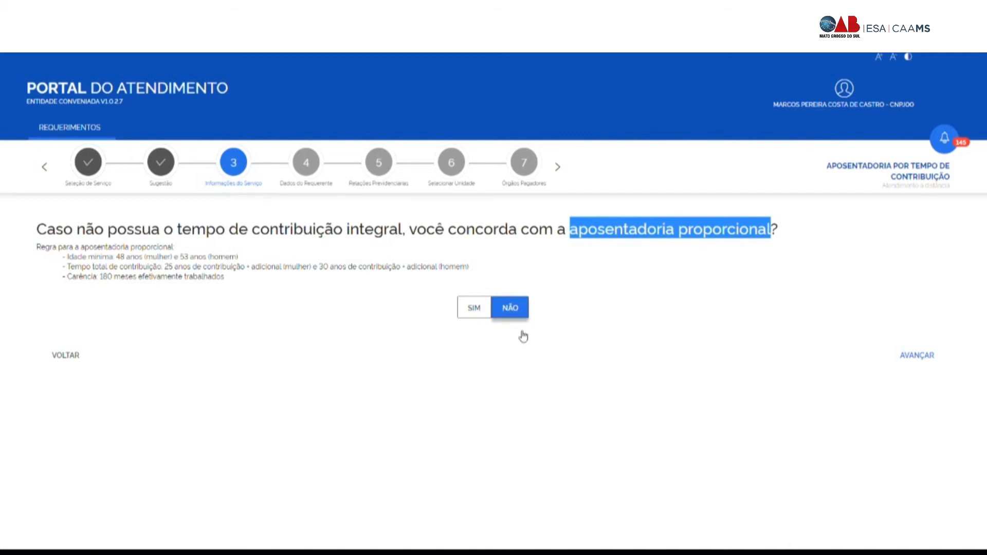
click(912, 356)
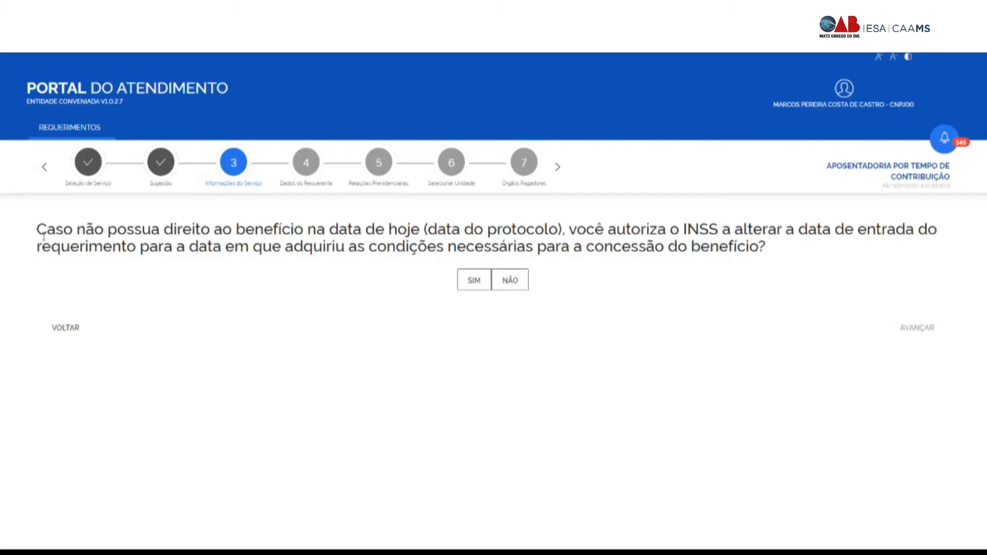
Step: Answer Não to letting INSS move the entry date from hoje (data do protocolo), then advance
drag(37, 234, 952, 238)
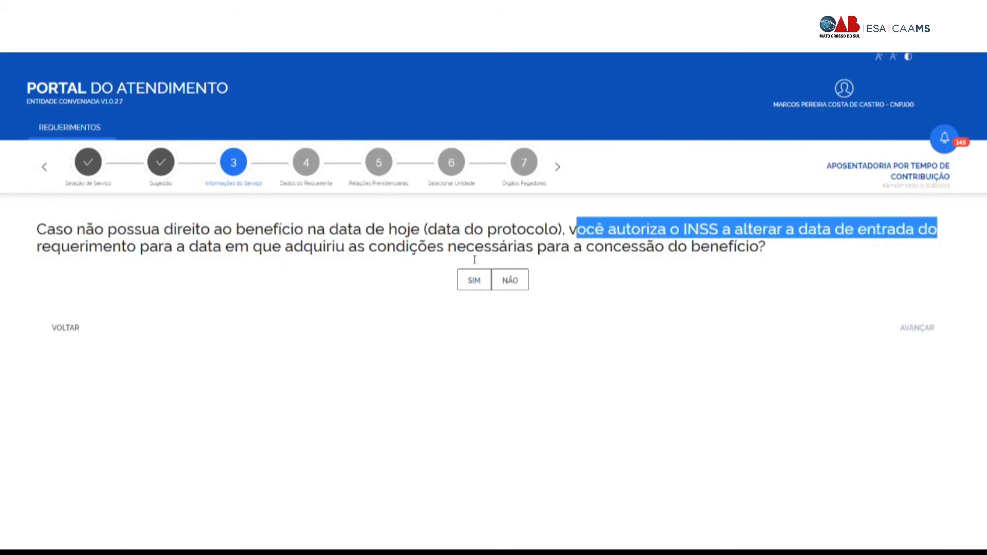
drag(770, 250, 16, 229)
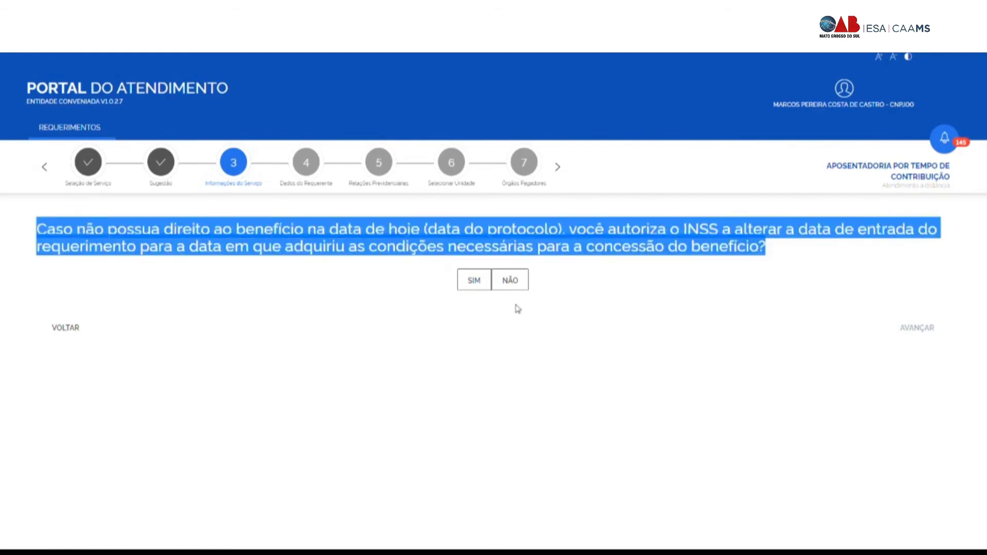
click(582, 315)
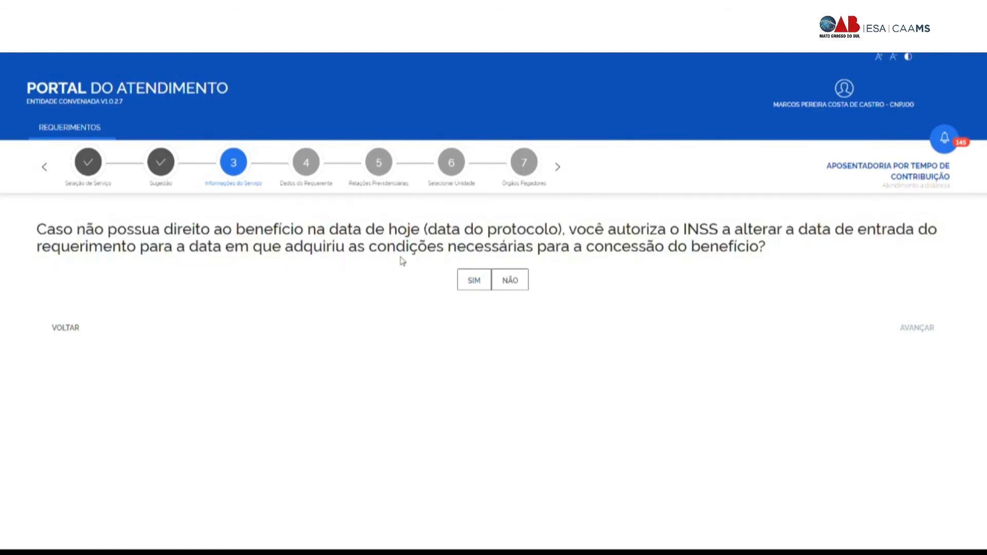
drag(388, 234, 568, 237)
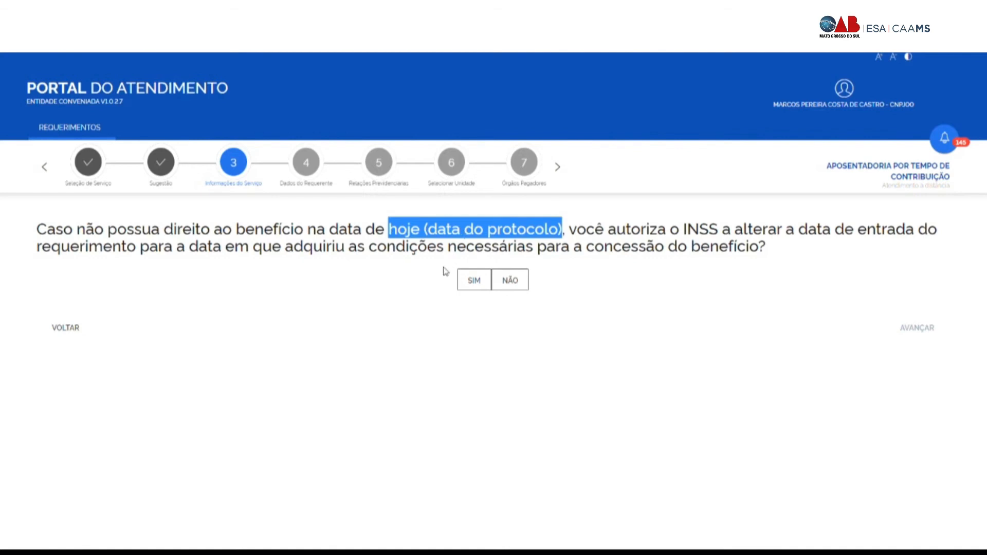
click(444, 270)
drag(396, 230, 568, 229)
click(508, 280)
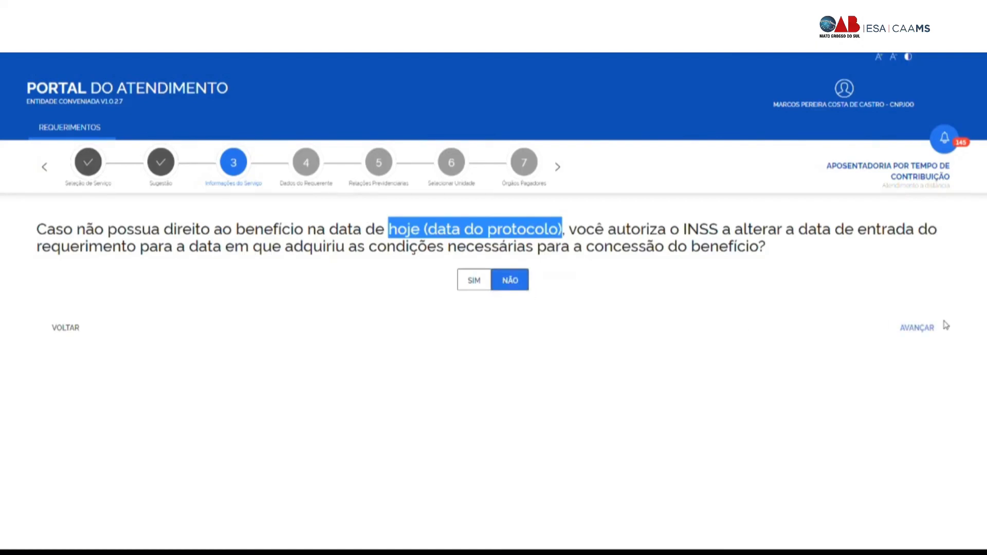
click(915, 327)
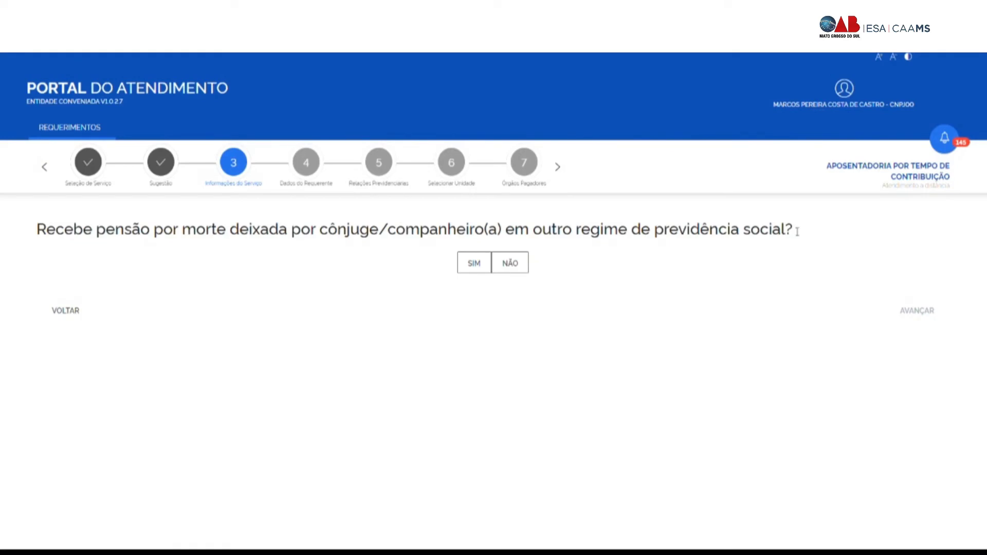
Step: Answer Não to receiving a survivor's pension from another regime and advance to Dados do Requerente
drag(797, 231, 45, 227)
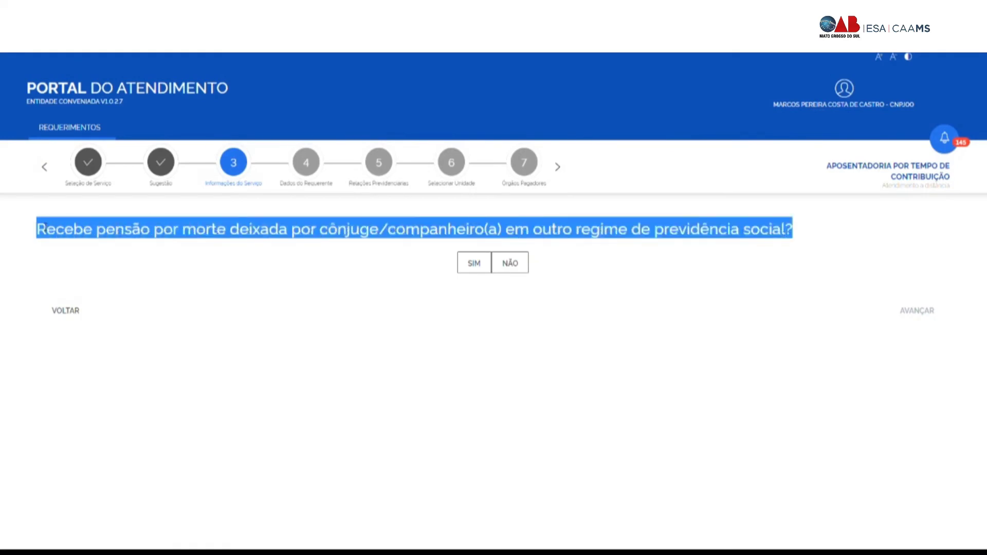
click(53, 257)
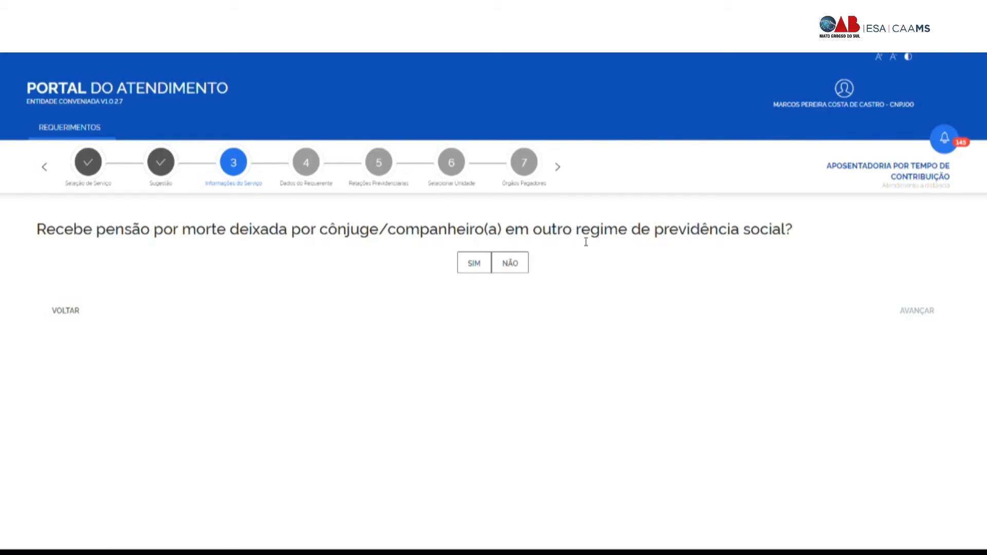
drag(577, 236, 788, 246)
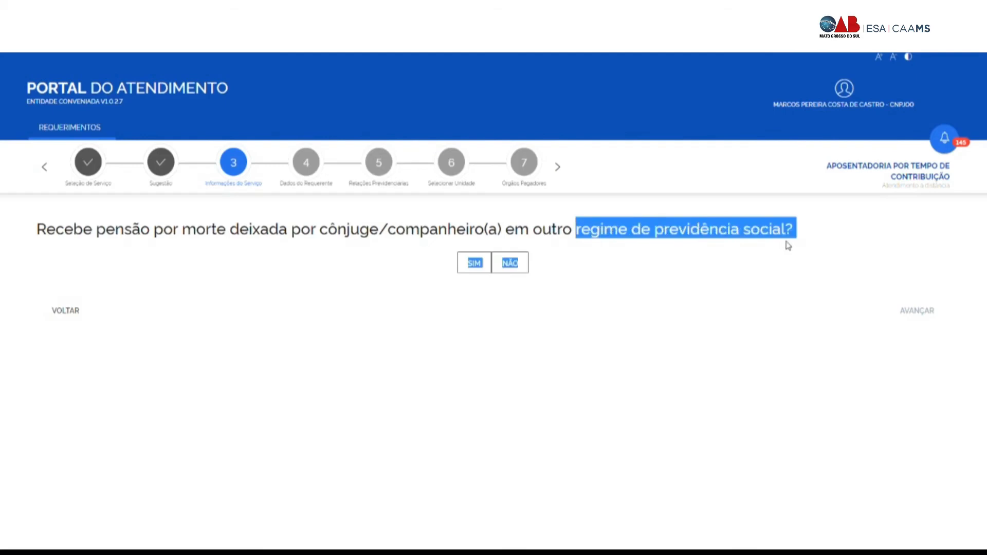
click(550, 275)
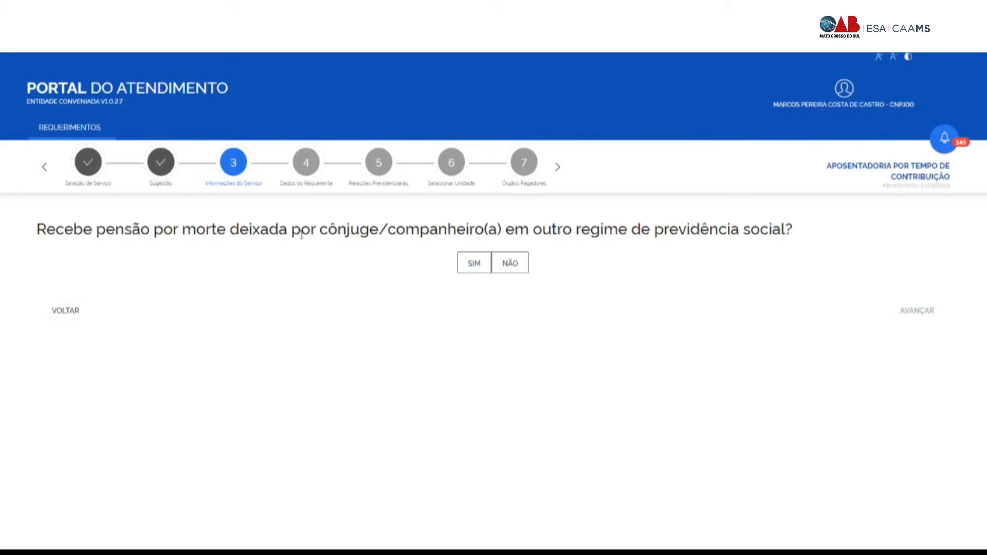
click(513, 266)
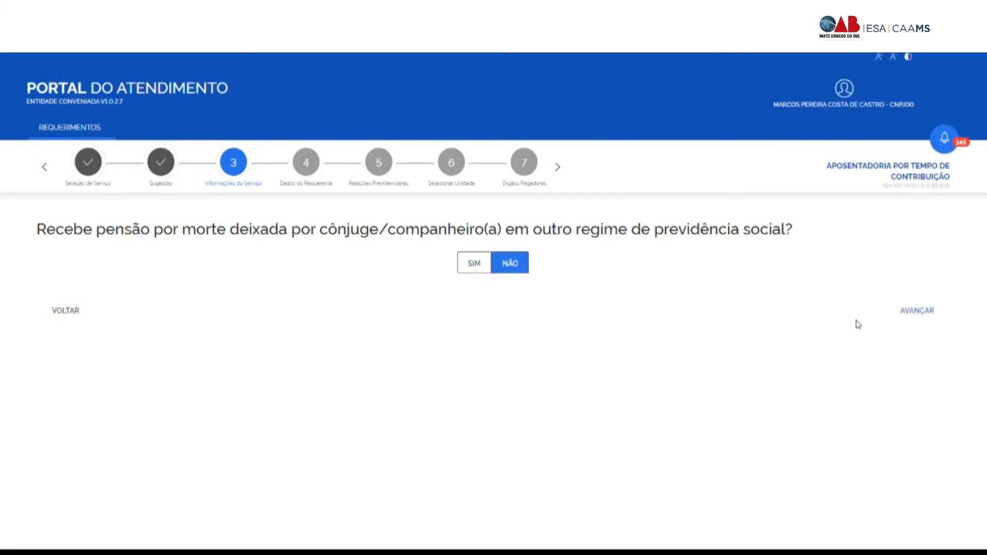
click(928, 313)
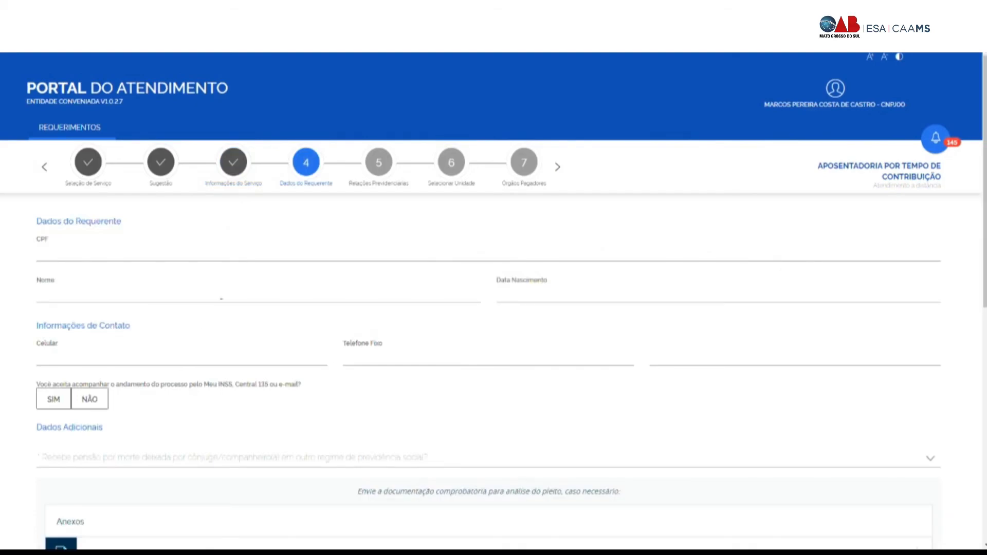
Step: Go through the applicant's name, mobile and e-mail fields, and choose SIM to follow the process via Meu INSS
click(56, 296)
click(41, 363)
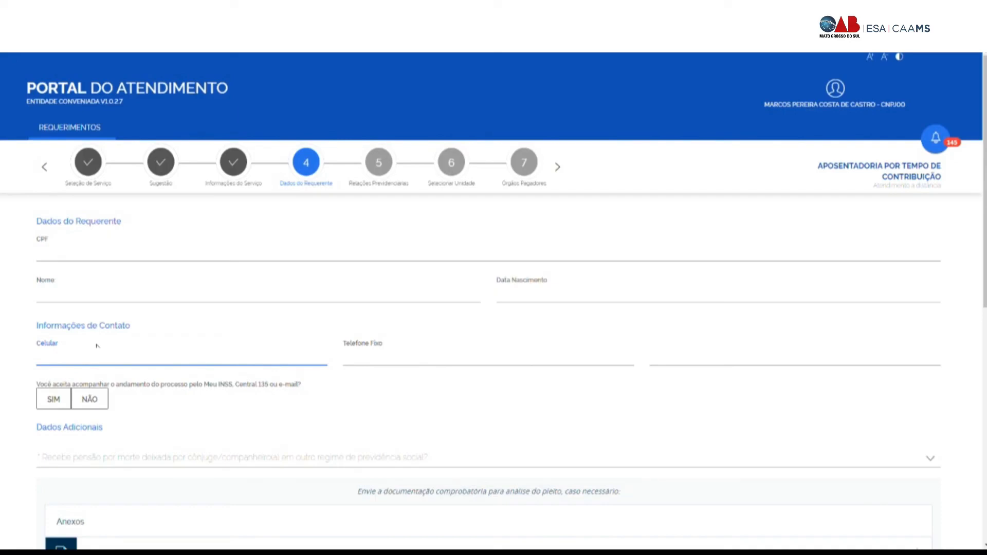
click(687, 368)
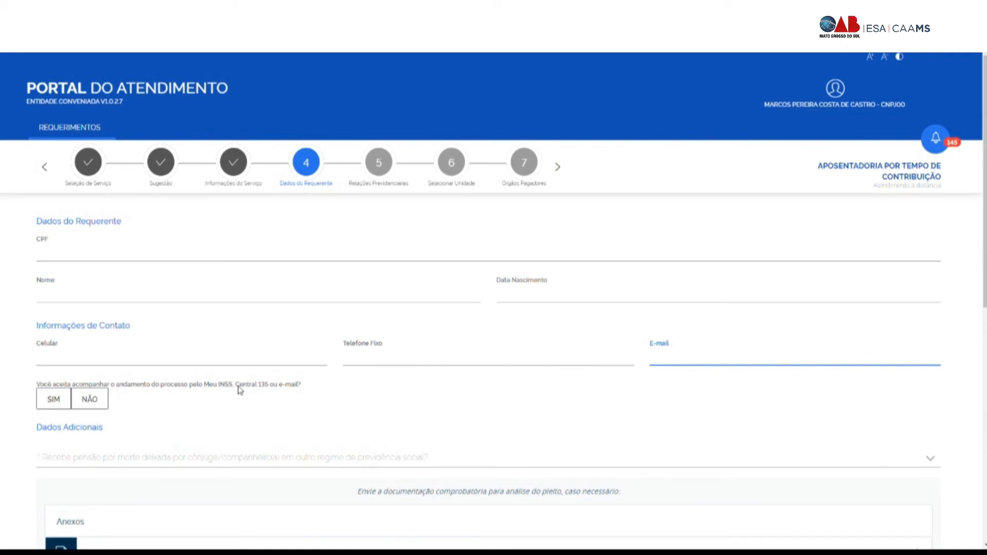
click(66, 407)
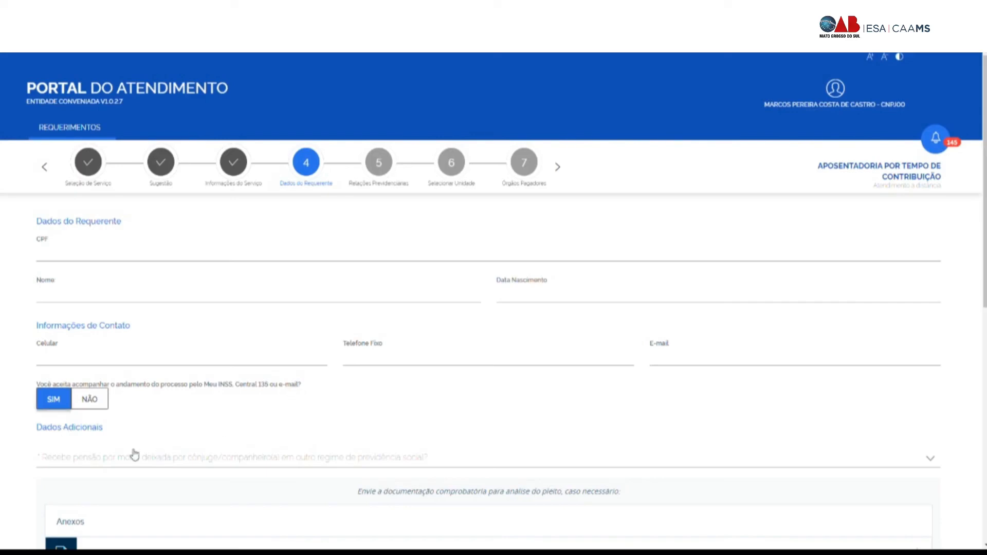
Step: Answer B) Não to the Dados Adicionais 'Recebe pensão' question
scroll(131, 455, down, 2)
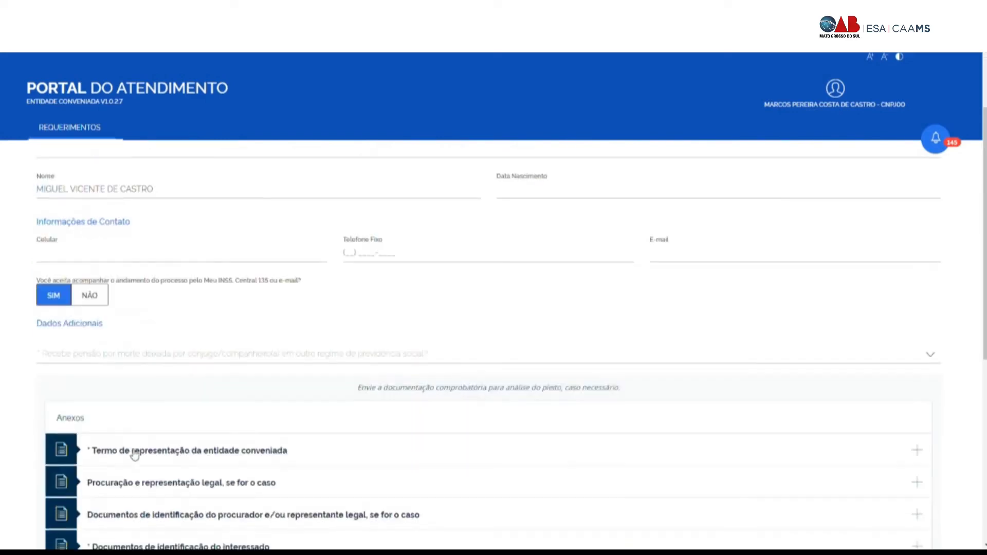
click(133, 363)
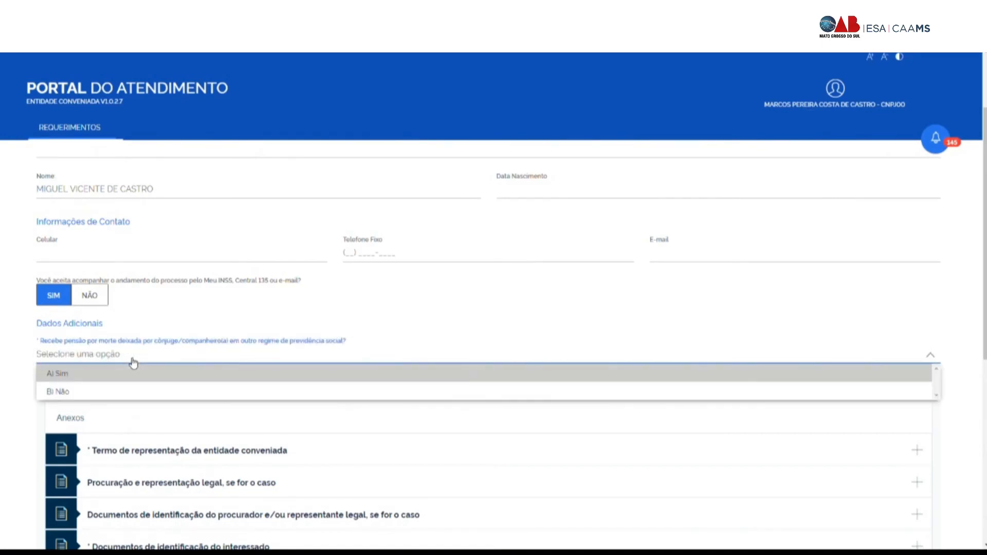
click(99, 392)
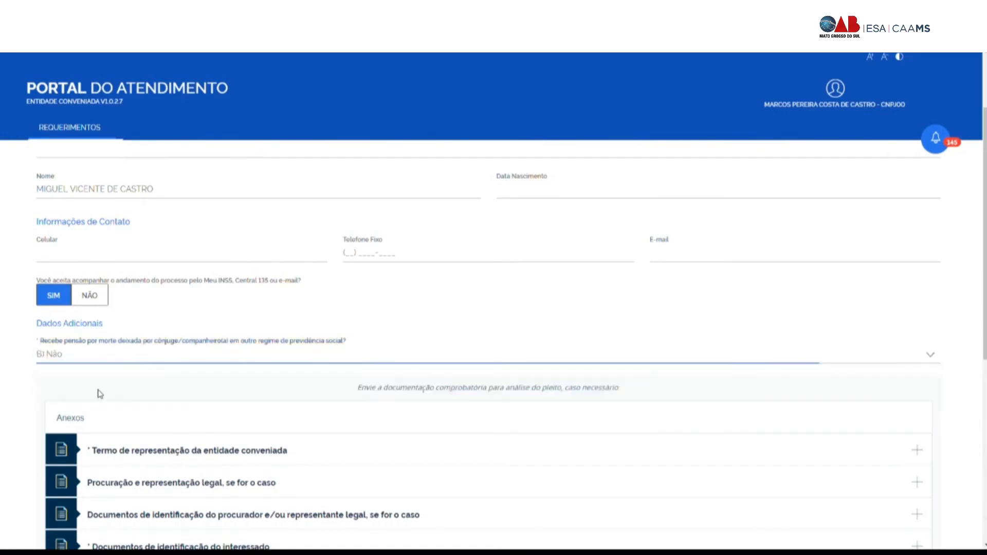
Step: Attach the signed Termo de representação to the entity representation term entry
scroll(232, 346, down, 4)
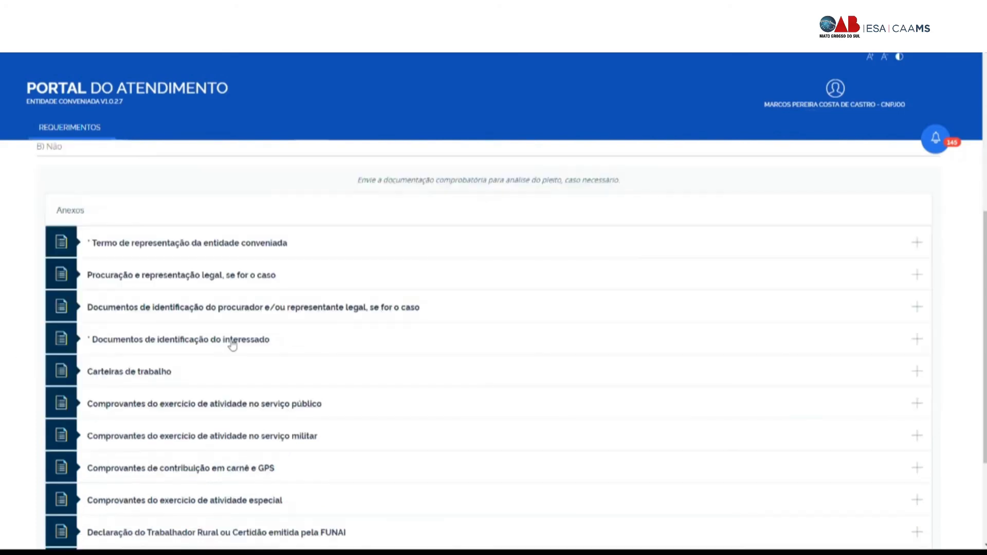
scroll(240, 289, down, 3)
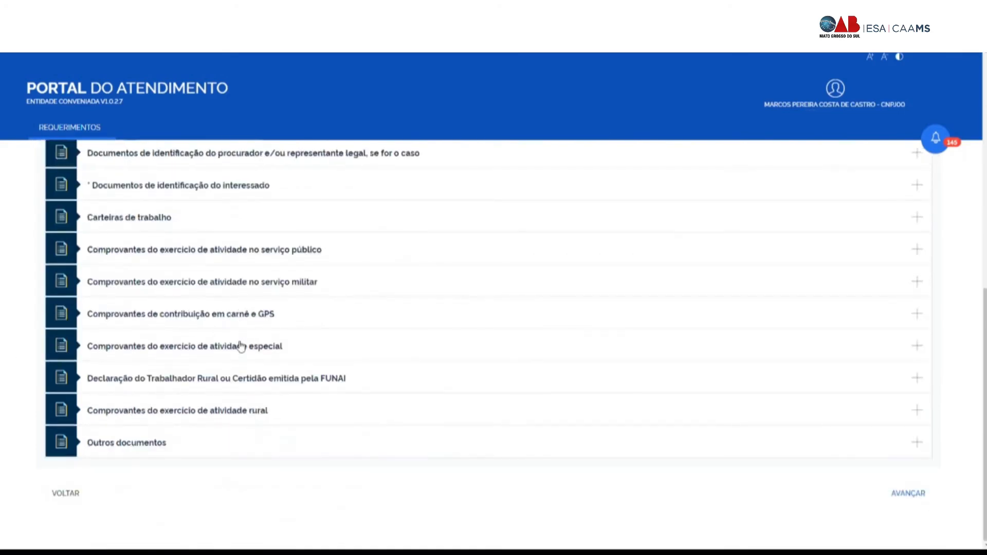
scroll(241, 356, up, 2)
scroll(240, 356, down, 1)
scroll(240, 356, up, 1)
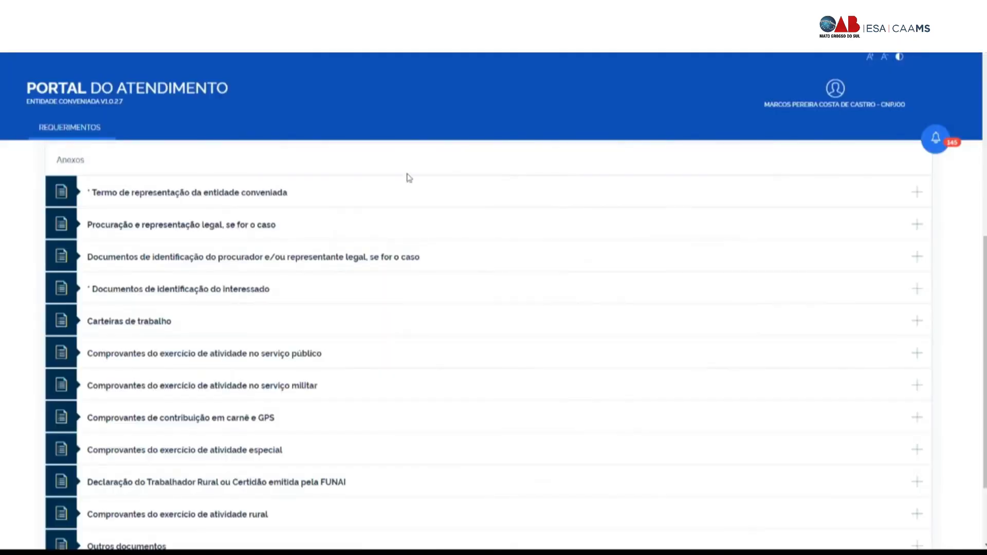
click(917, 195)
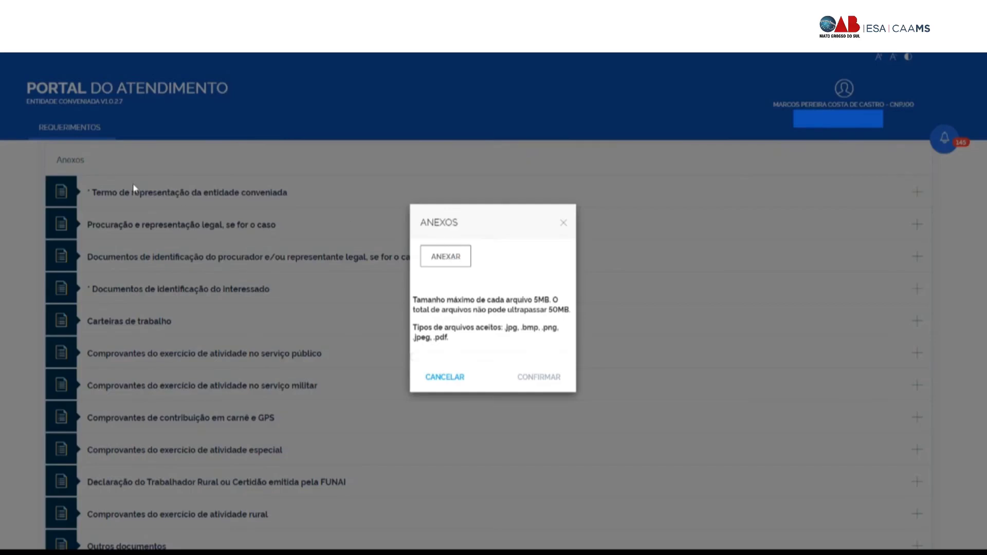
click(559, 399)
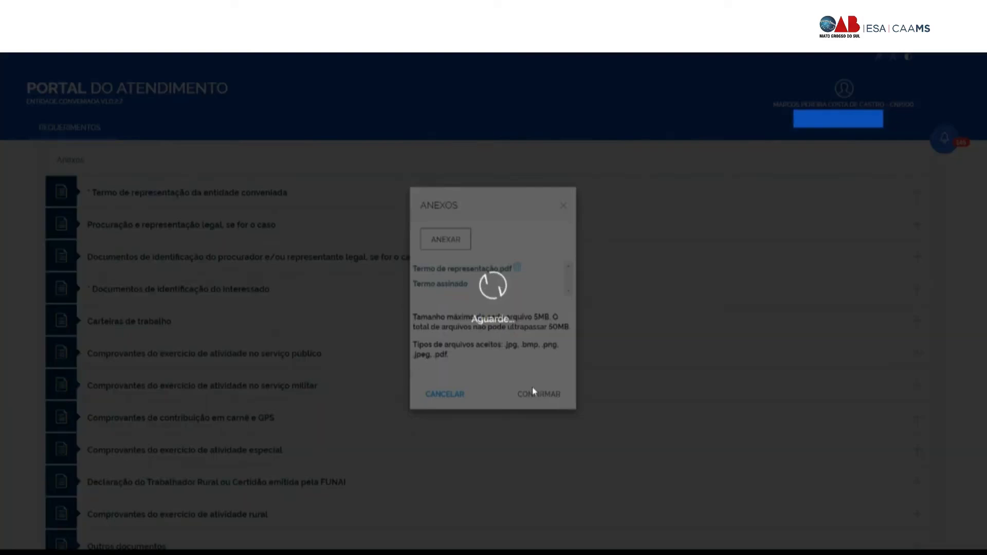
Step: Attach Procuração.pdf as the power of attorney document
scroll(537, 396, up, 3)
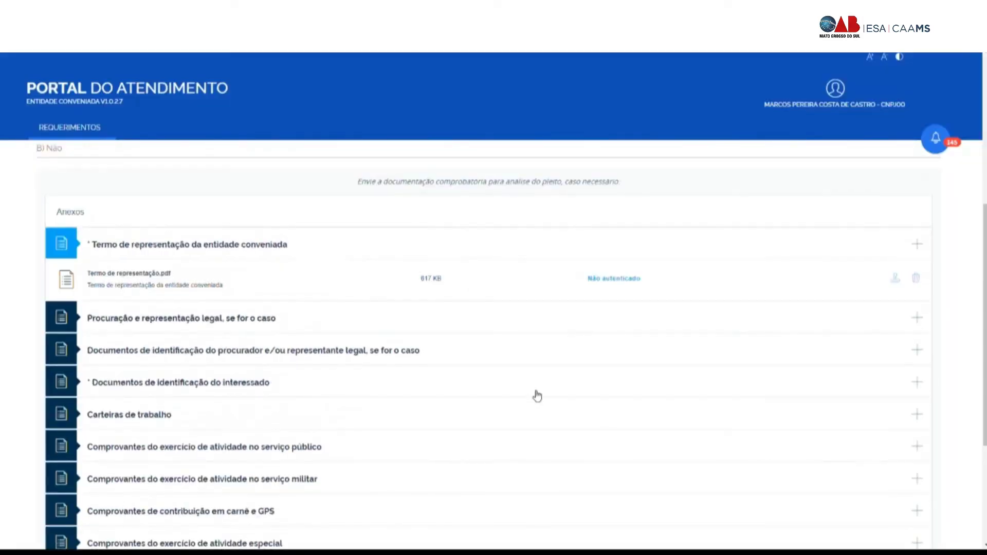
scroll(368, 370, down, 3)
scroll(366, 370, up, 2)
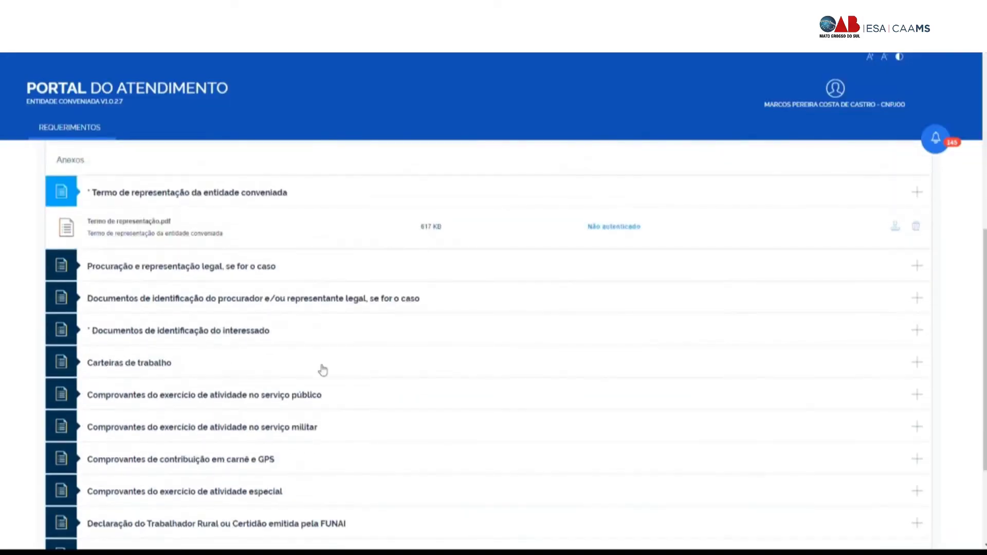
scroll(270, 349, down, 1)
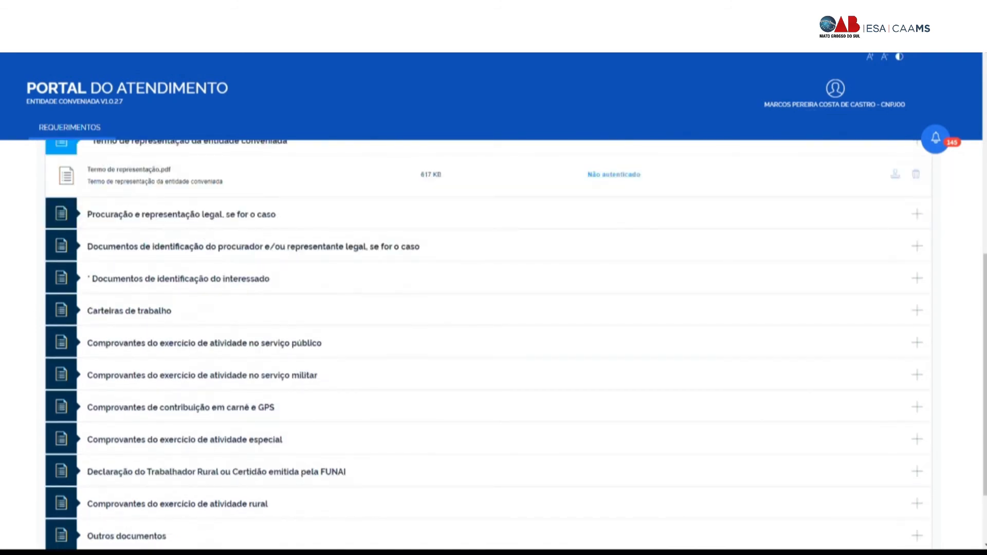
click(917, 213)
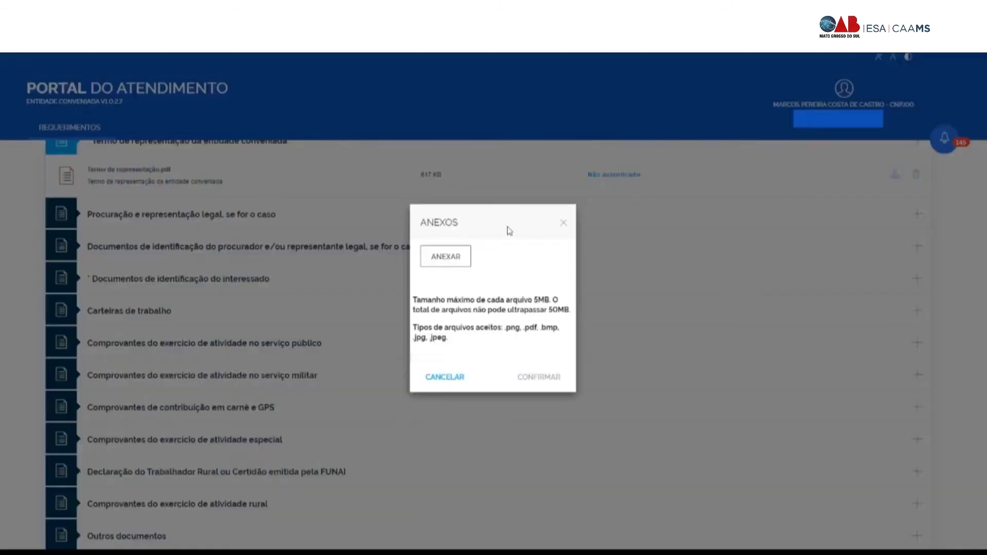
double_click(262, 240)
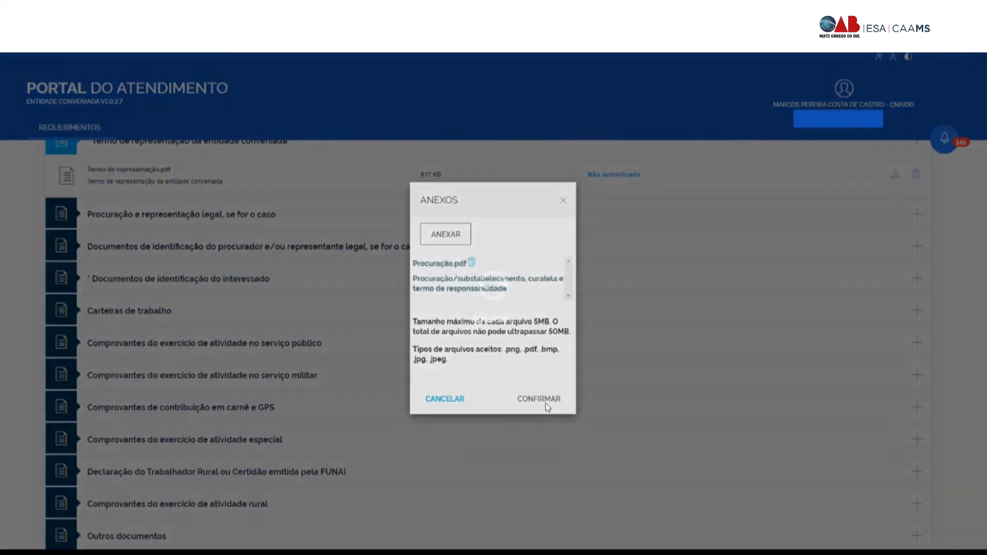
click(544, 403)
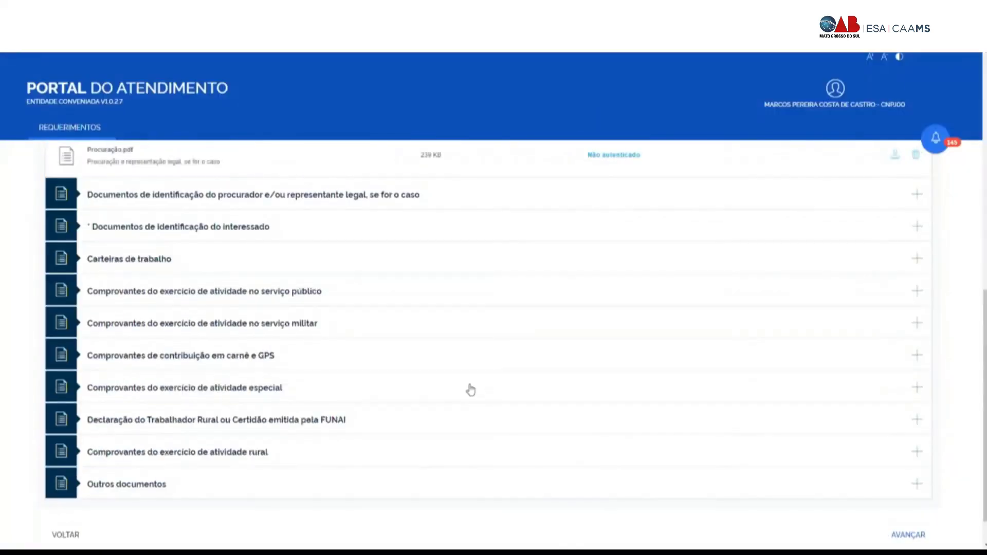
Step: Attach OAB.pdf as the attorney's ID and Documento pessoal.pdf as the applicant's ID
scroll(433, 378, up, 1)
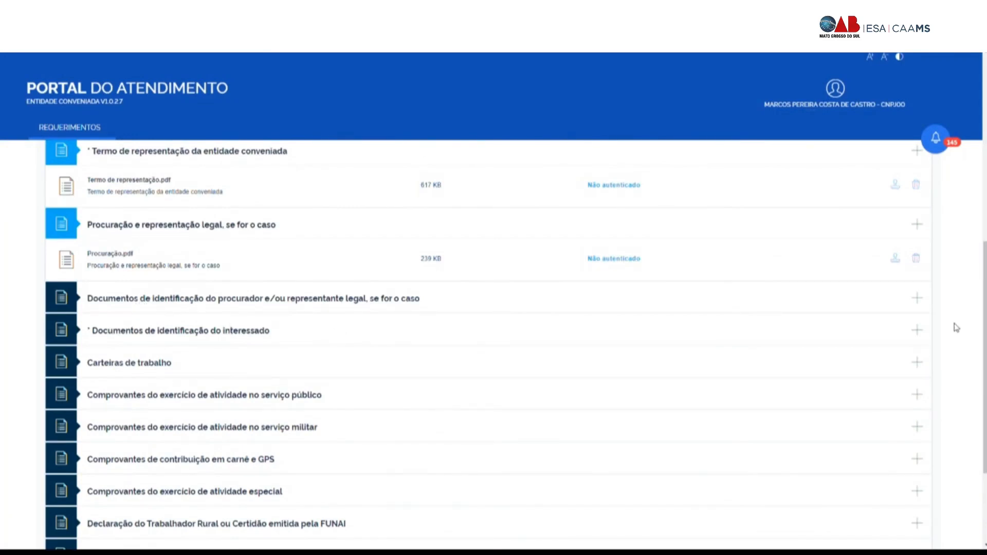
click(917, 299)
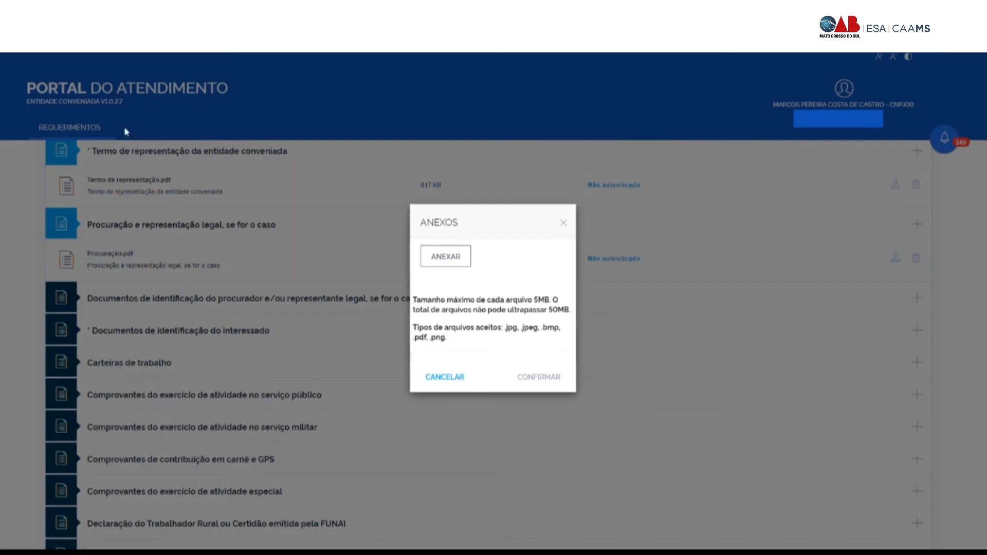
click(273, 233)
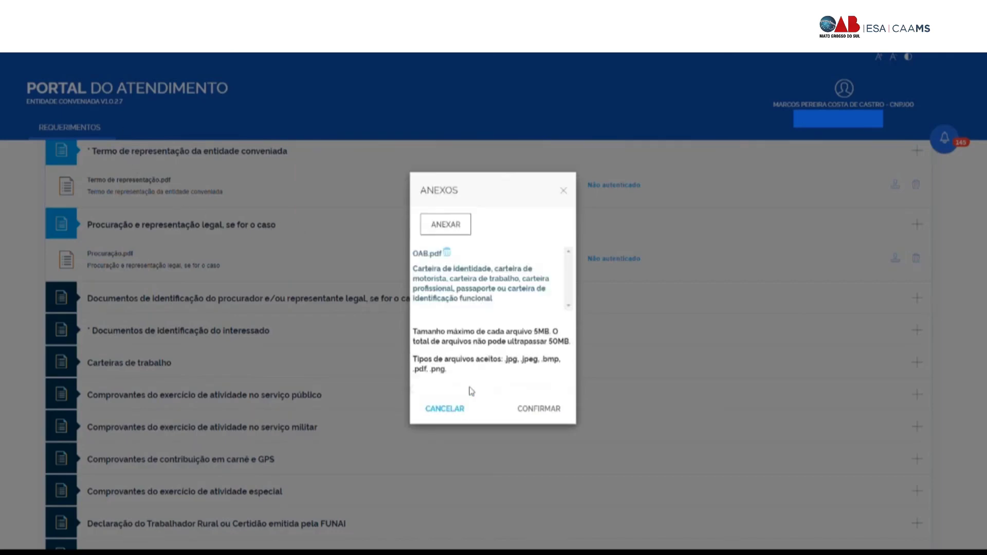
click(540, 409)
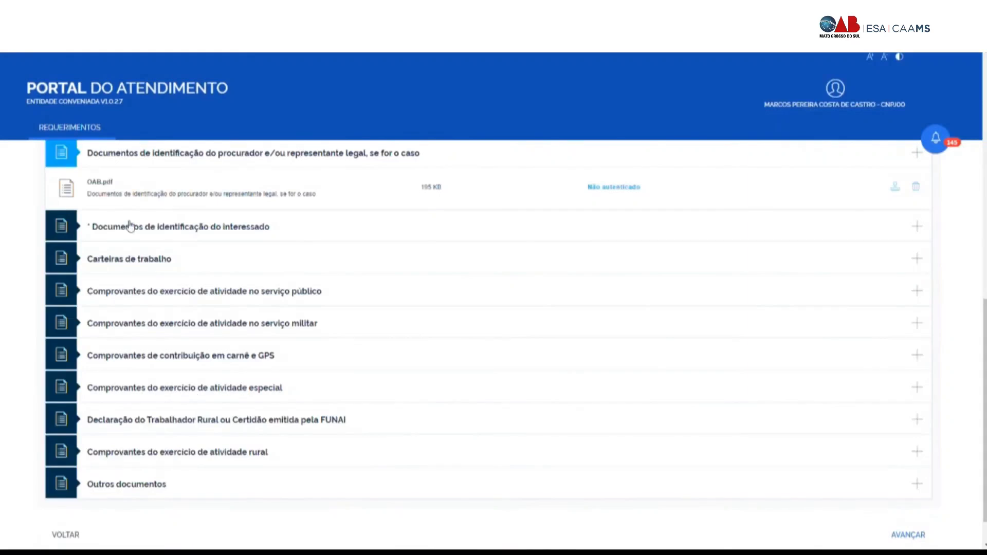
click(916, 226)
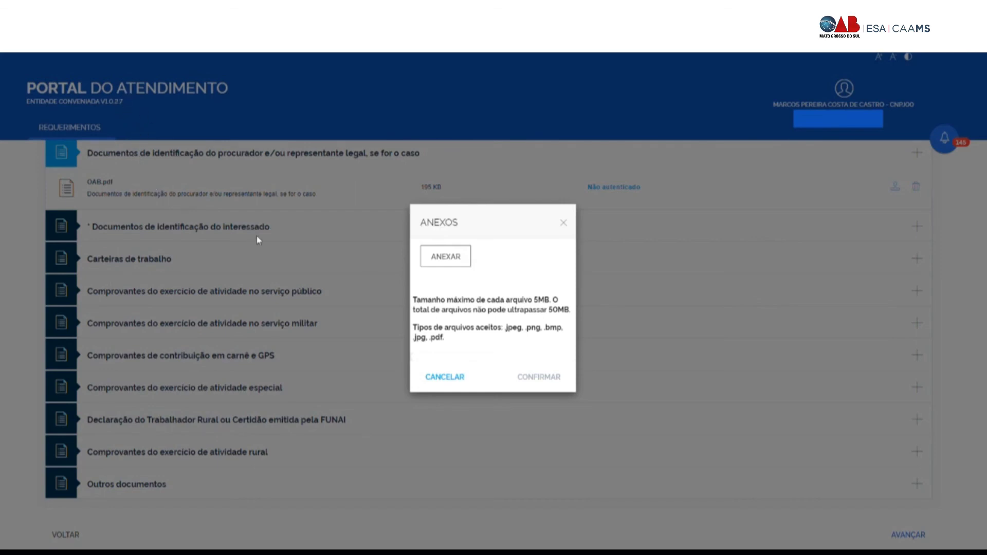
click(534, 411)
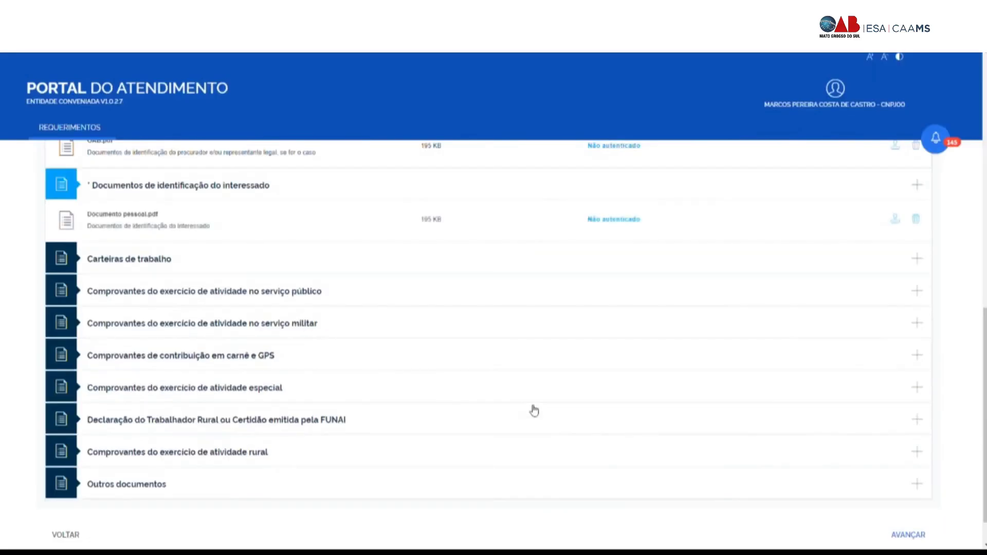
Step: Attach CTPS.pdf under Carteiras de trabalho
click(917, 260)
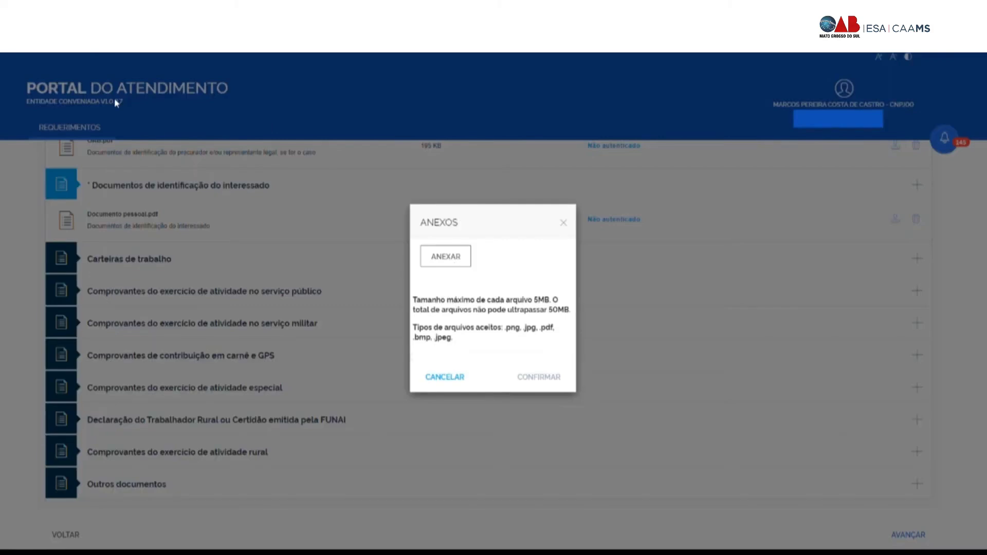
click(255, 231)
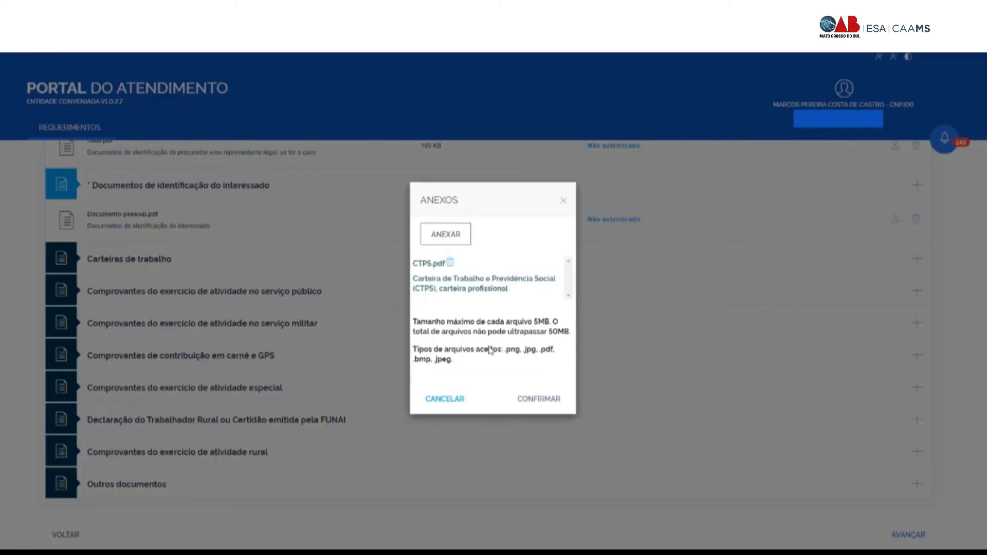
click(554, 400)
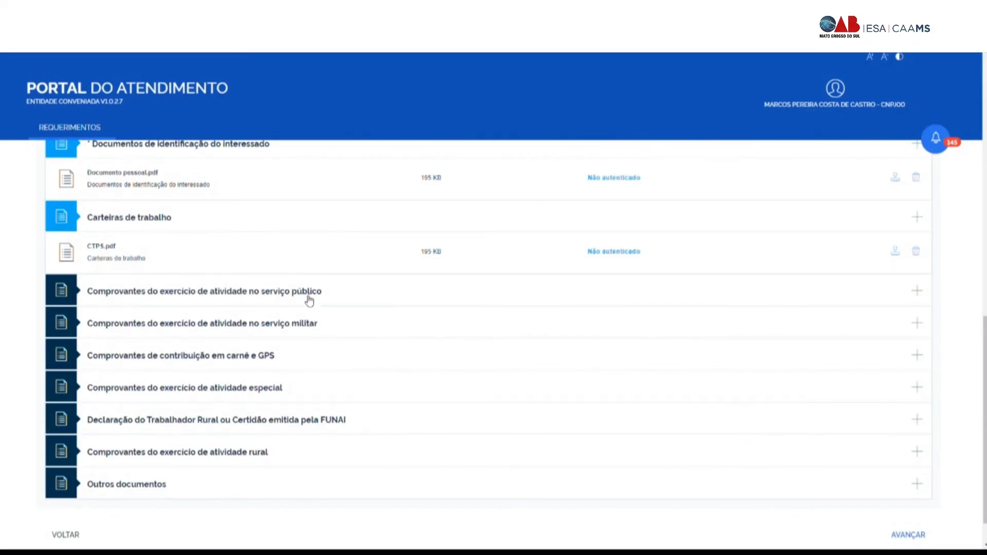
scroll(167, 319, down, 1)
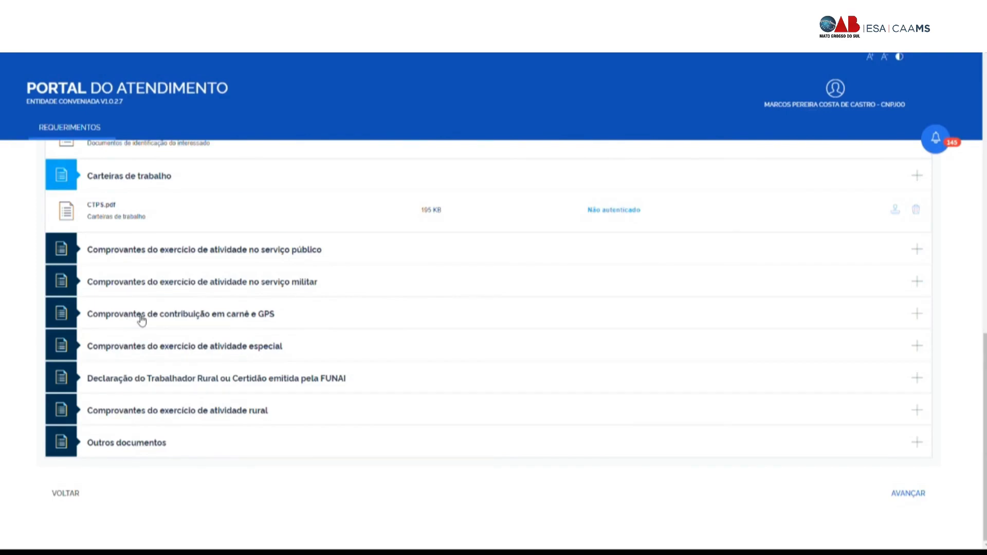
Step: Attach carnês.pdf under Comprovantes de contribuição em carnê e GPS, leaving Outros documentos empty
click(917, 314)
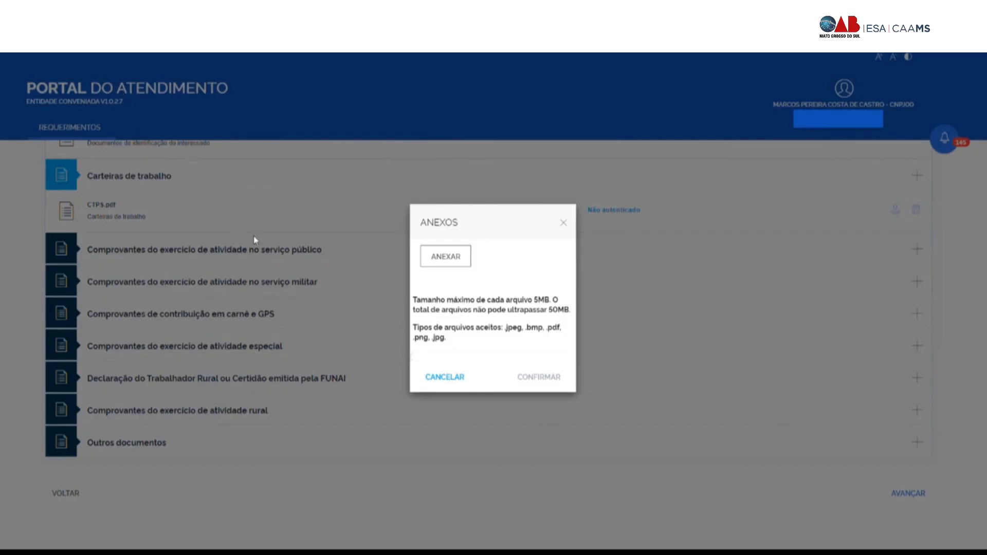
click(544, 411)
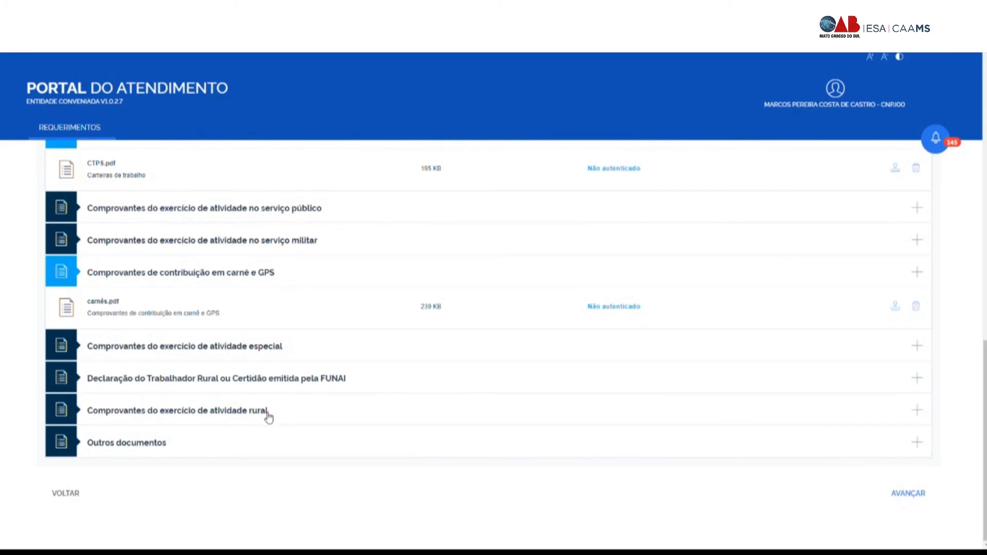
click(918, 442)
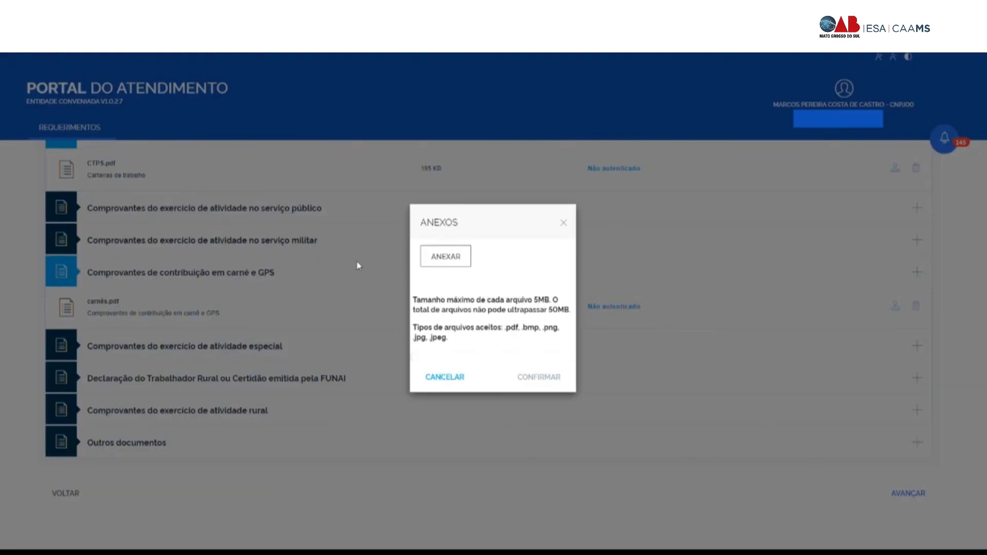
click(564, 222)
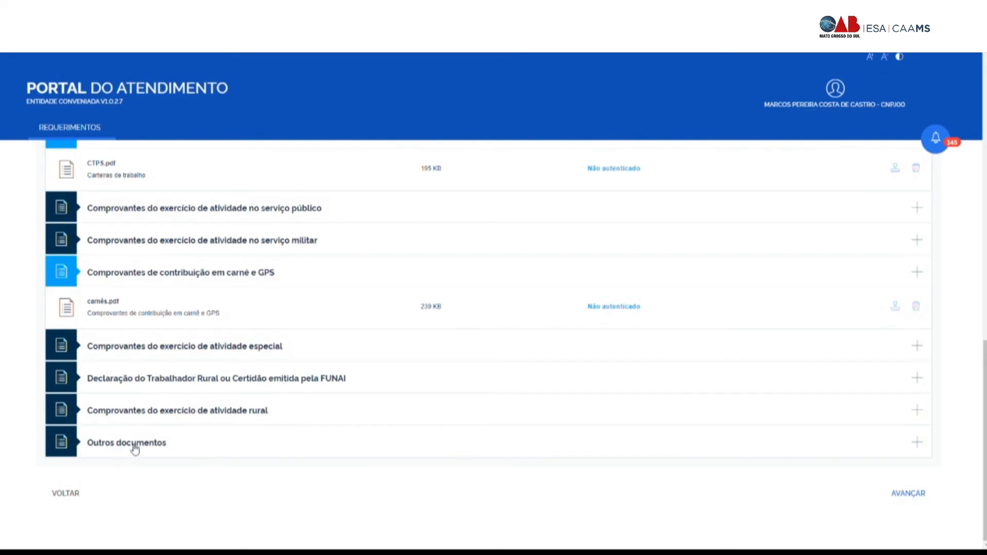
Step: Authenticate the Termo de representação and Procuração.pdf attachments
scroll(199, 430, up, 1)
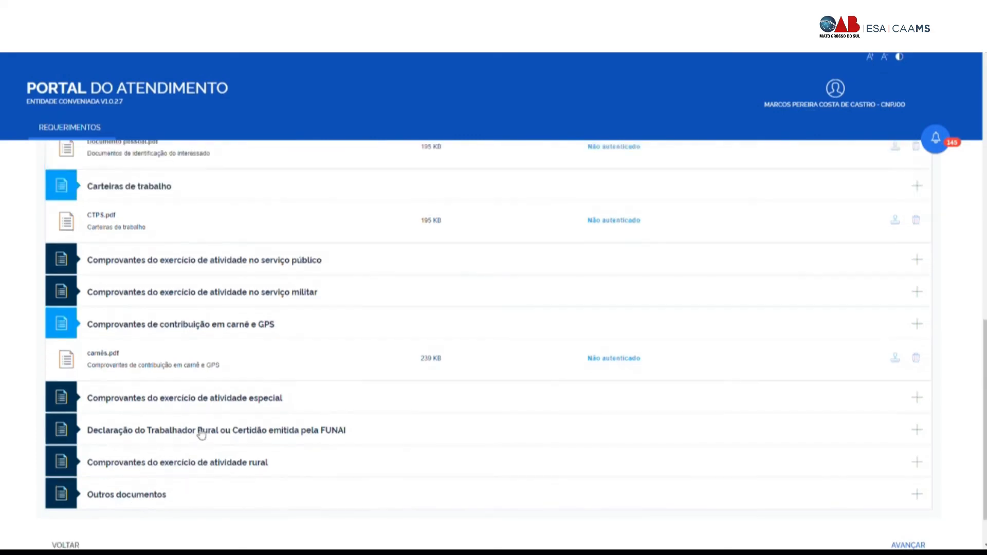
scroll(278, 432, down, 1)
scroll(277, 432, up, 7)
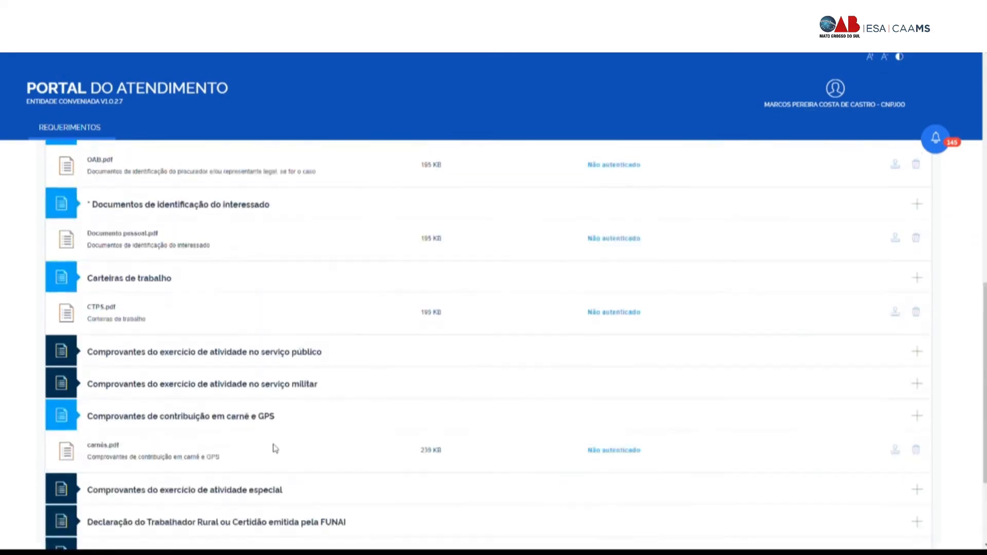
scroll(277, 450, up, 1)
scroll(744, 339, down, 1)
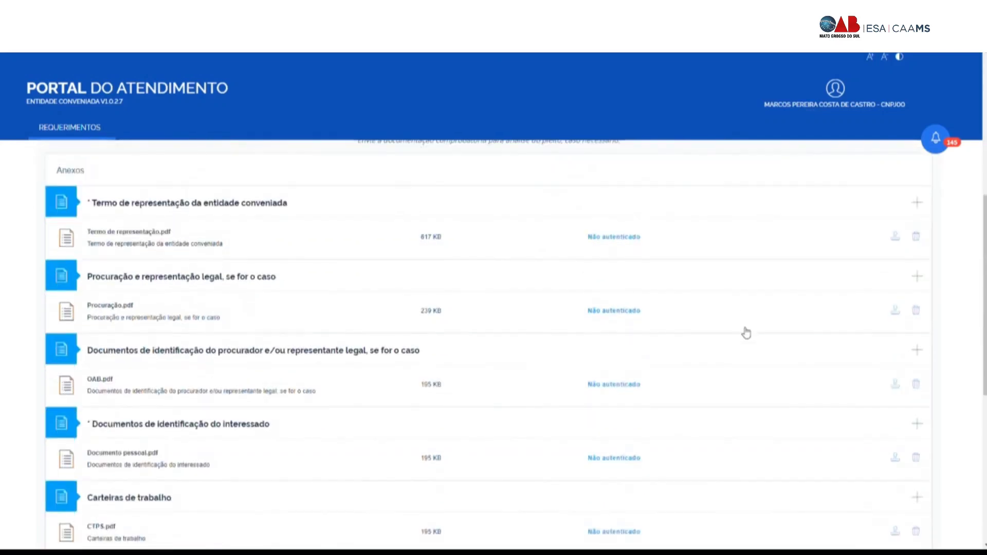
click(896, 241)
click(895, 310)
Step: Authenticate OAB.pdf, Documento pessoal.pdf, CTPS.pdf and carnês.pdf
scroll(894, 391, down, 2)
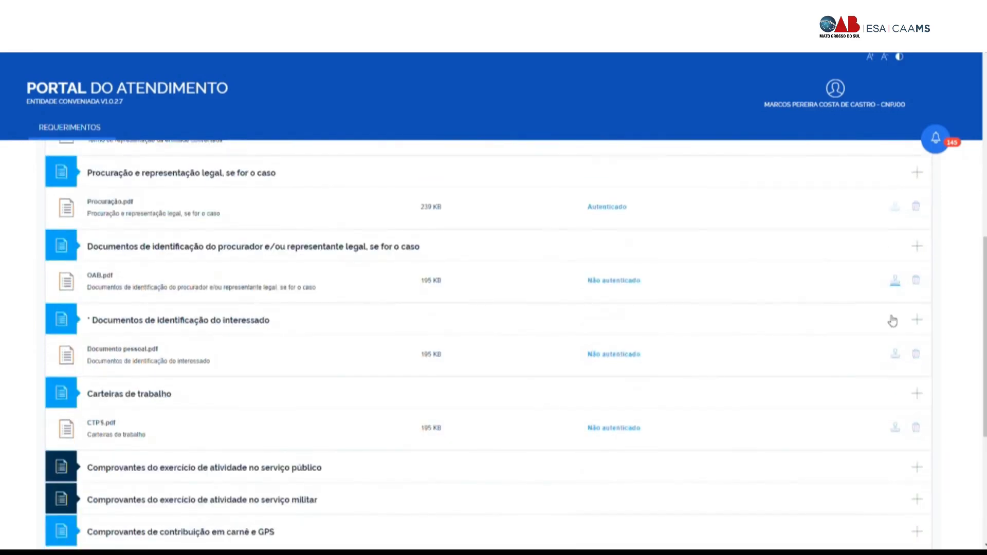
click(895, 280)
click(896, 356)
click(895, 427)
scroll(696, 371, down, 3)
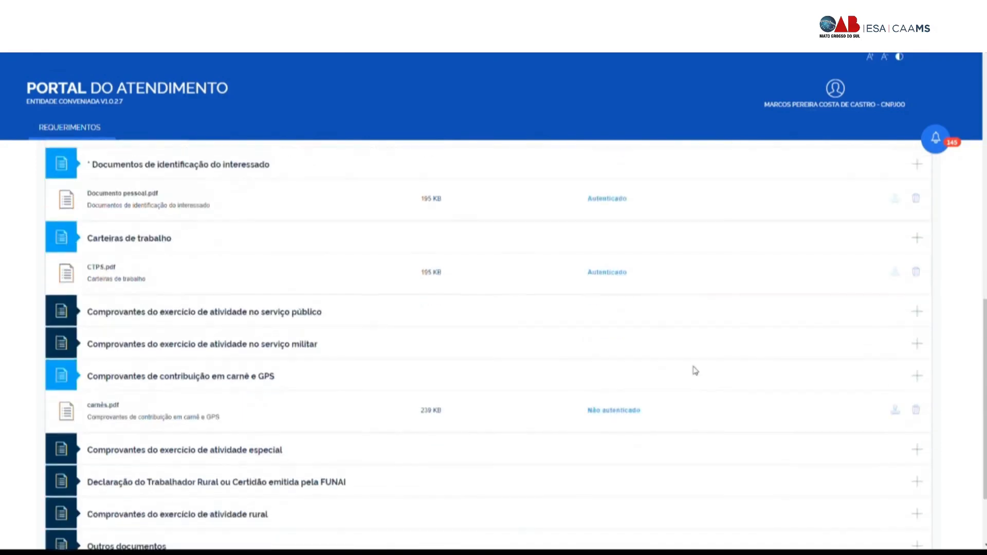
click(896, 410)
scroll(681, 355, down, 2)
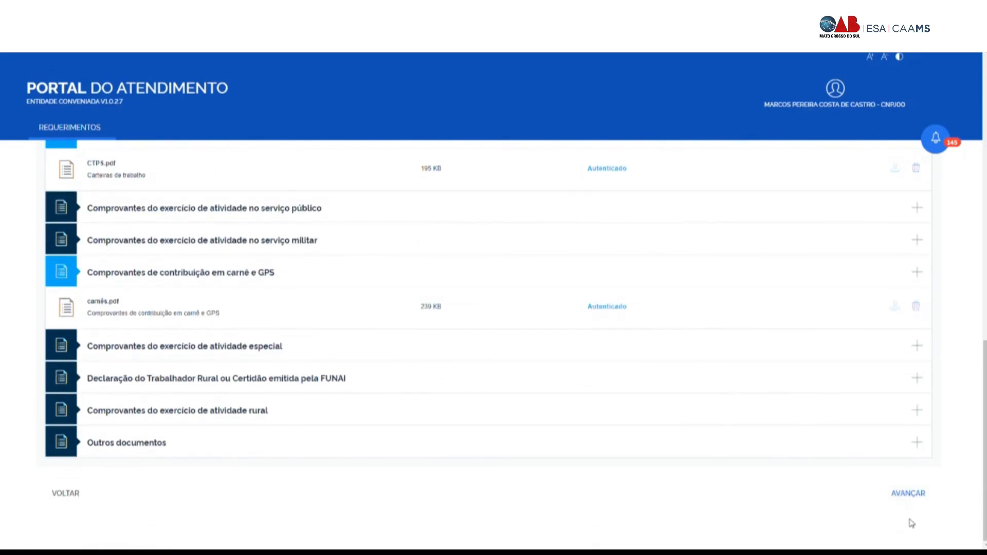
Step: Review the Relações Previdenciárias, inspecting the GREMIO DESPORTIVO VEROLME employment without adding a link
click(911, 497)
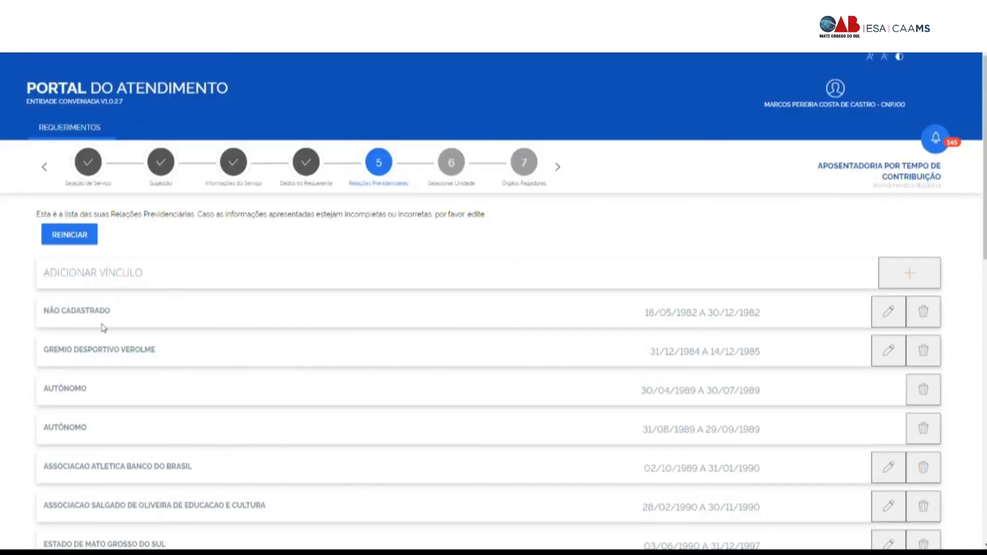
triple_click(51, 355)
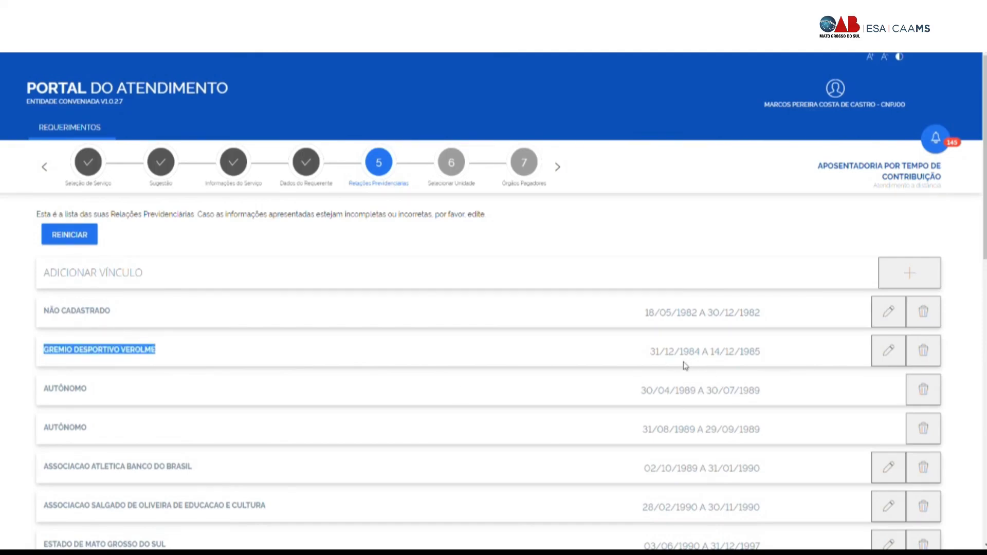
click(890, 353)
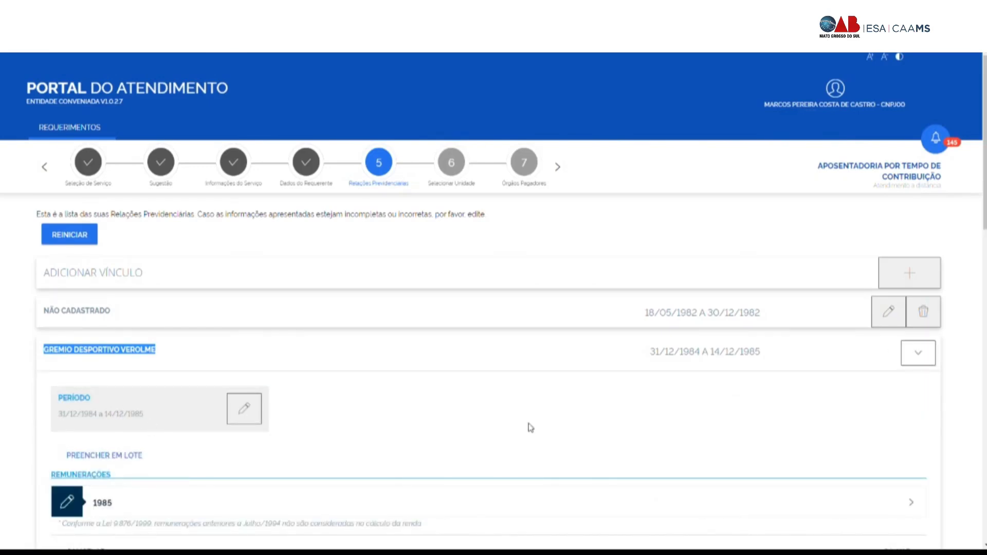
click(917, 354)
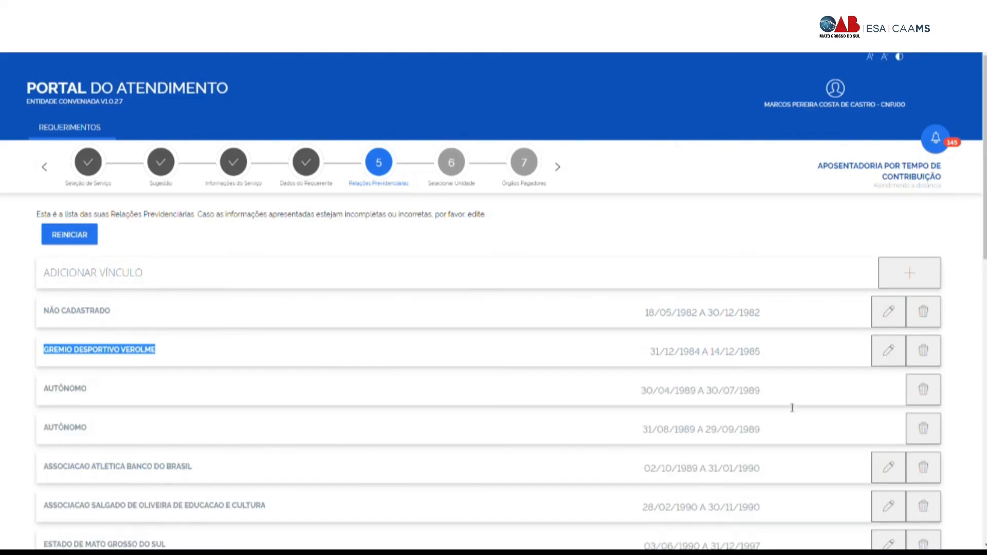
click(908, 278)
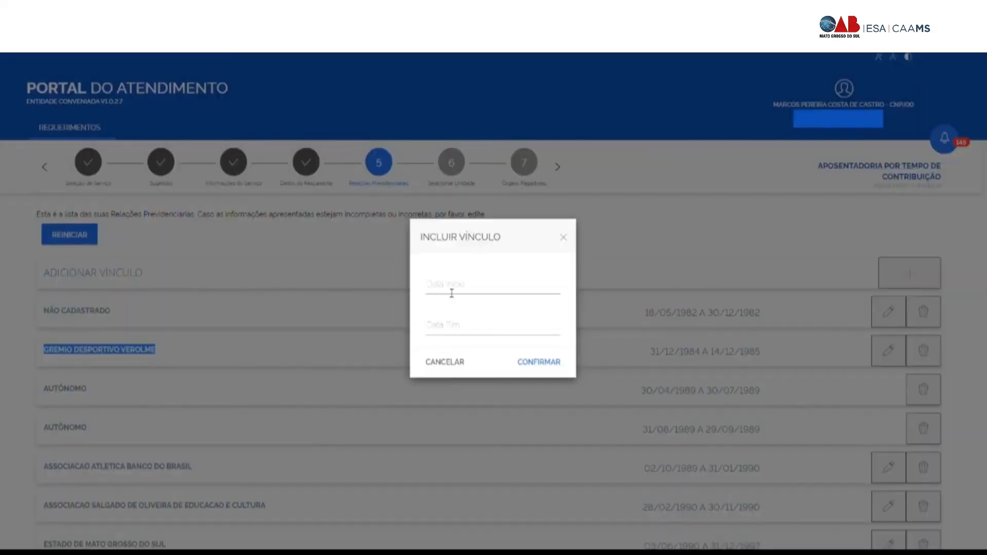
click(562, 238)
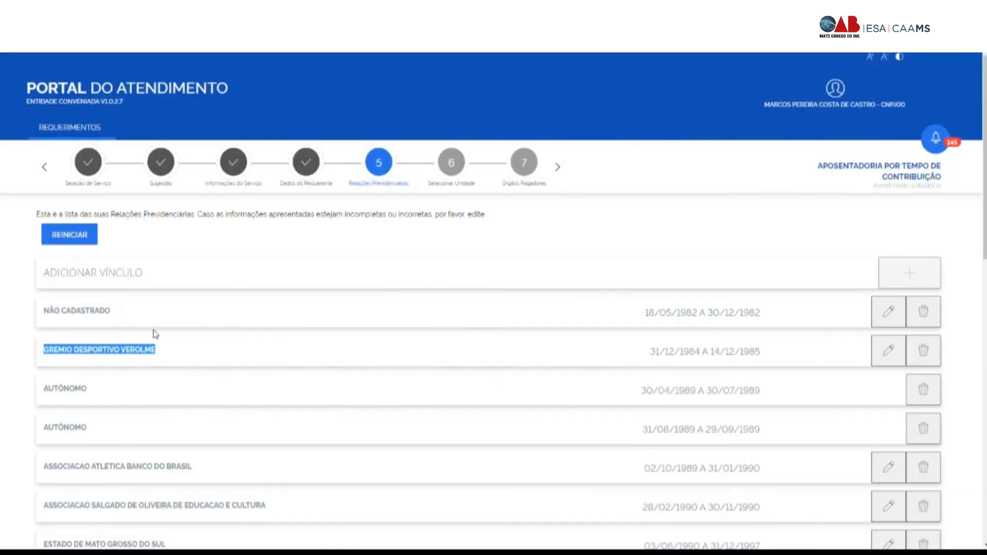
Step: Accept the truthfulness declaration and advance to Selecionar Unidade
scroll(5, 342, down, 14)
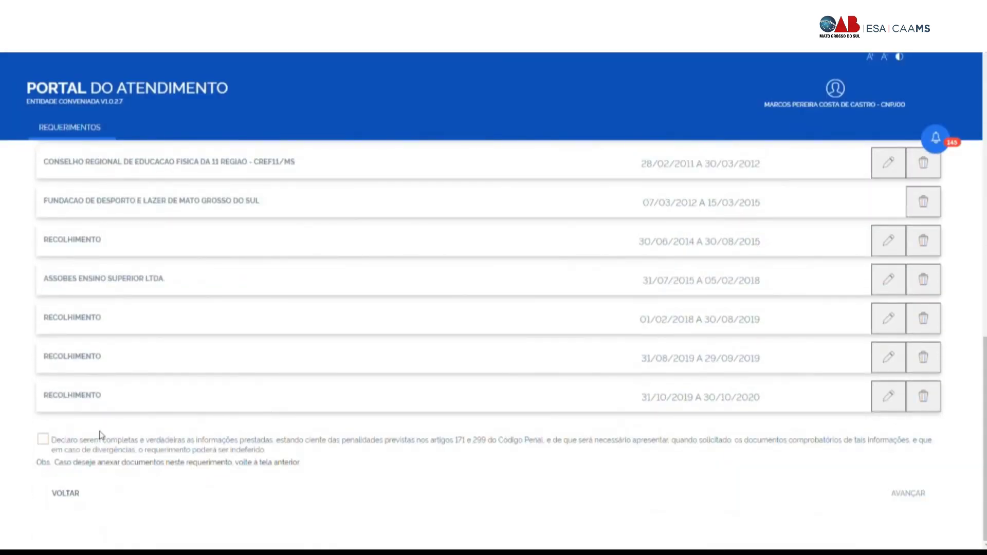
click(44, 440)
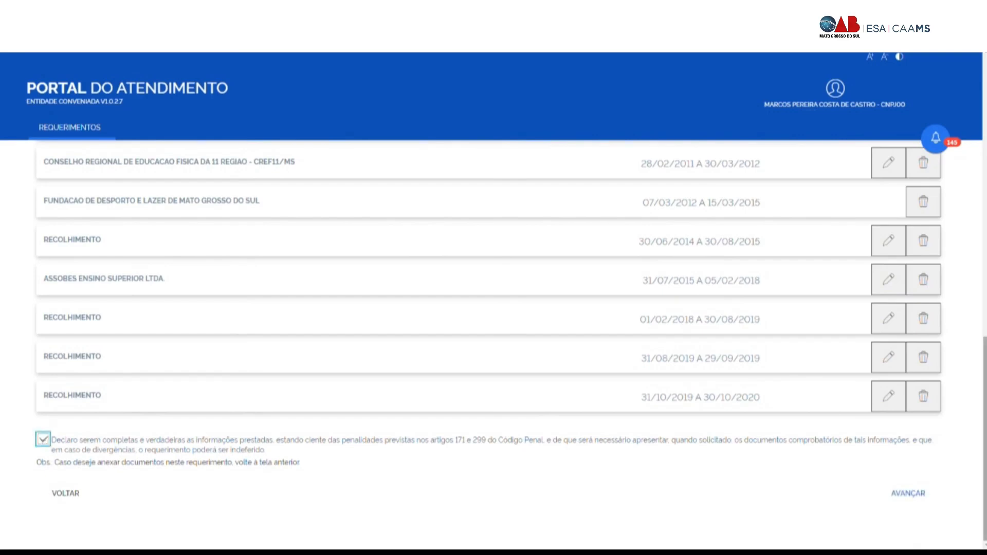
click(911, 494)
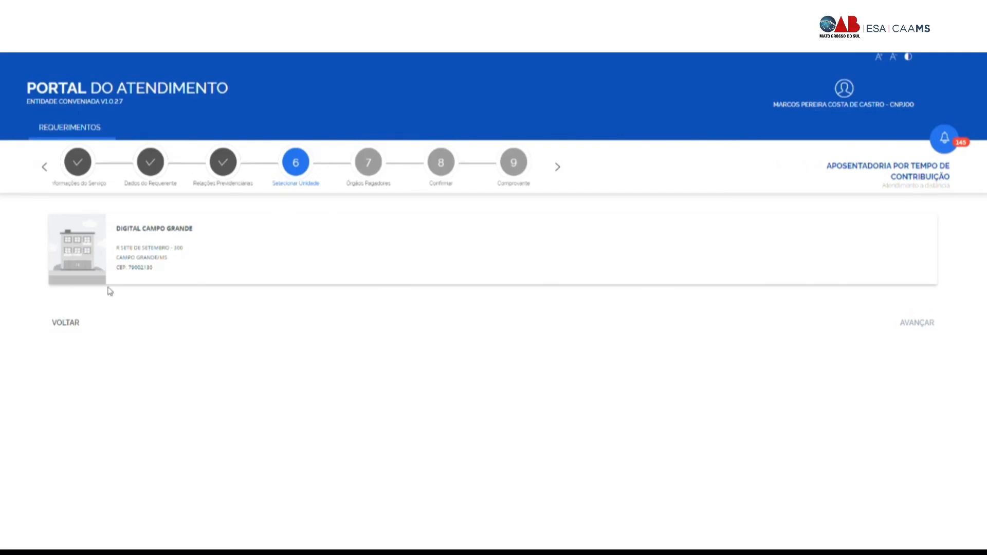
Step: Select the DIGITAL CAMPO GRANDE unit and advance to Órgãos Pagadores
click(84, 256)
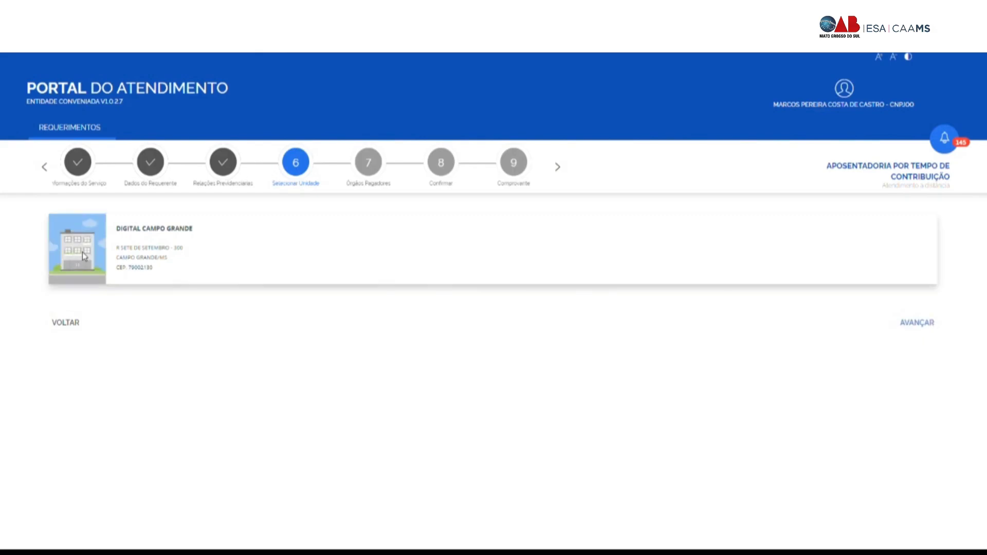
click(920, 325)
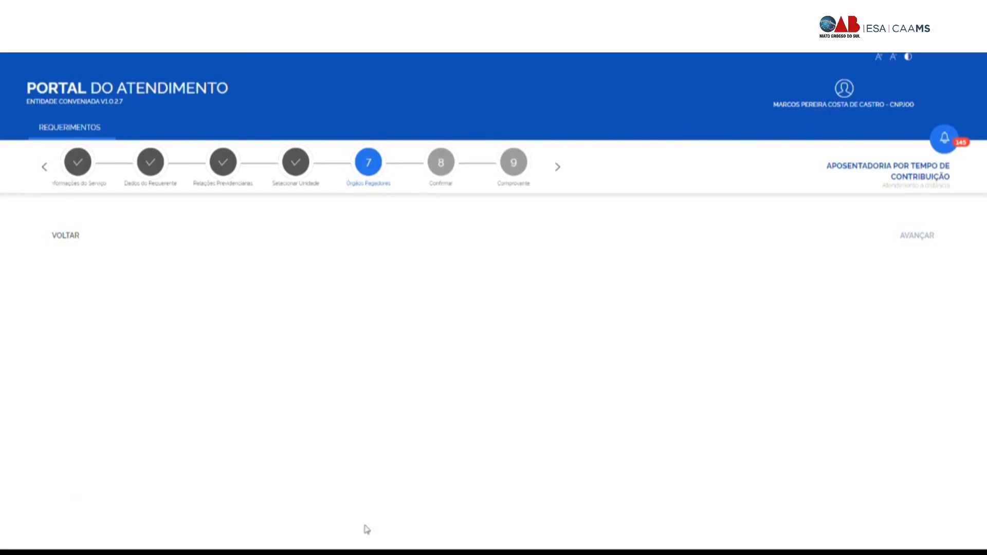
Step: Advance to the Confirmar summary, accept 'Declaro que li e concordo' and submit the request
click(445, 166)
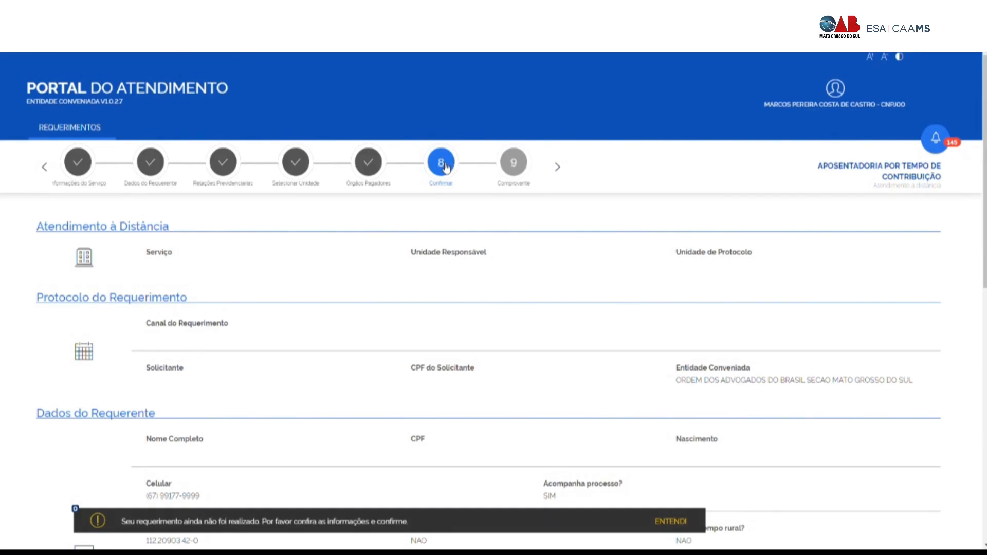
scroll(334, 260, down, 15)
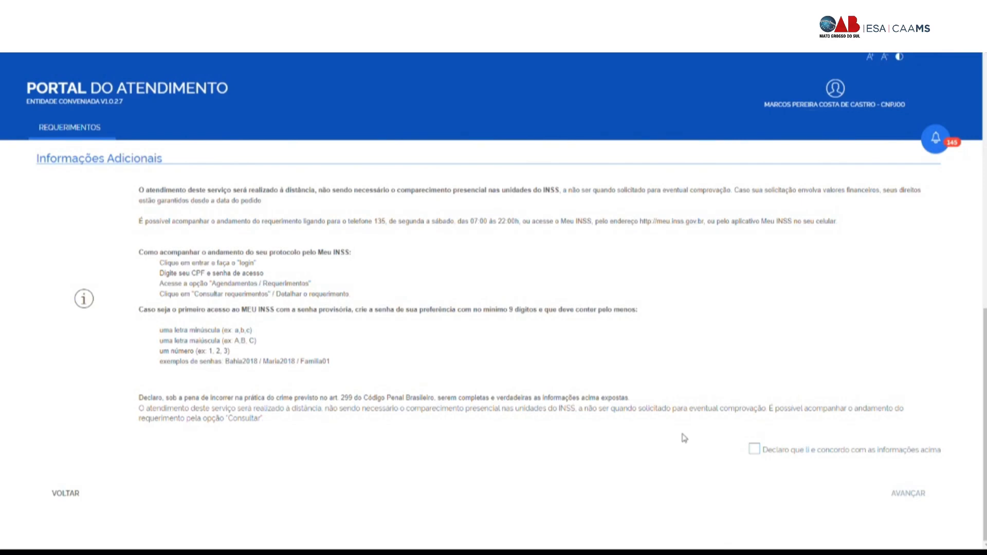
click(754, 450)
click(908, 495)
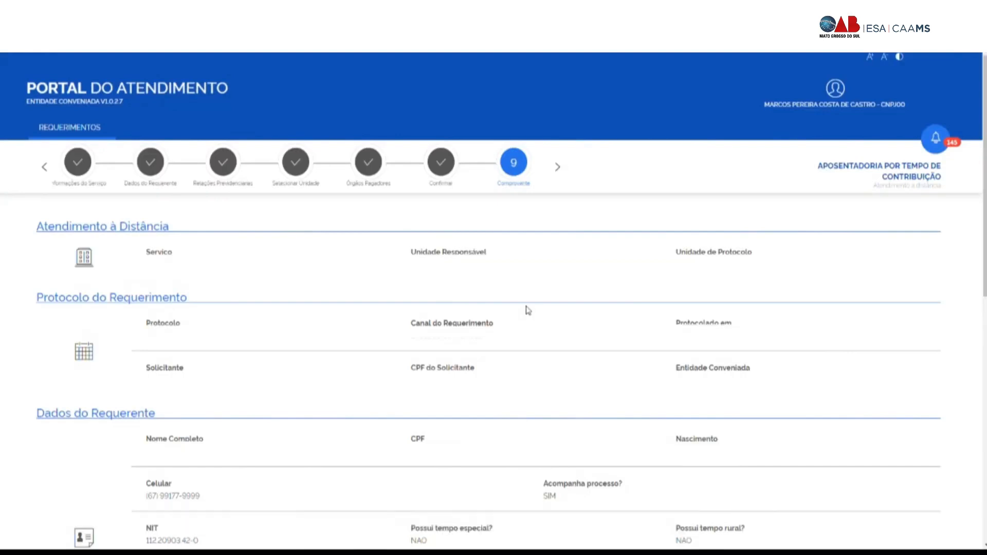
Step: Generate the protocol receipt with GERAR COMPROVANTE
scroll(527, 310, down, 10)
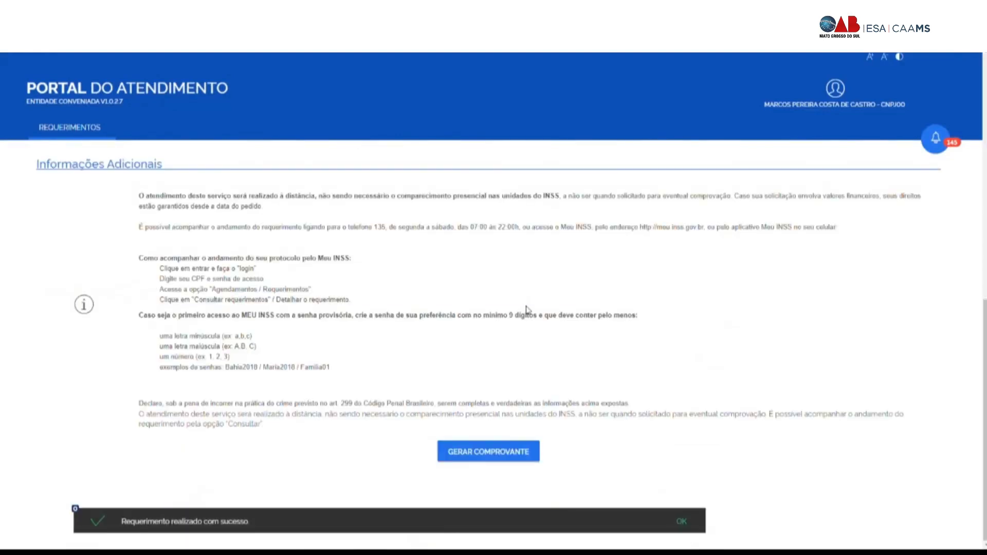
click(495, 461)
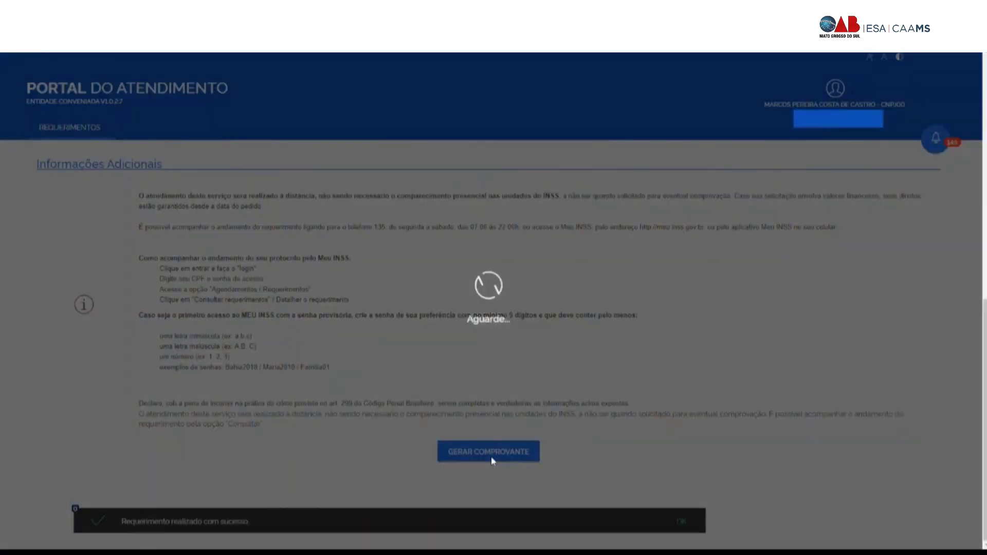